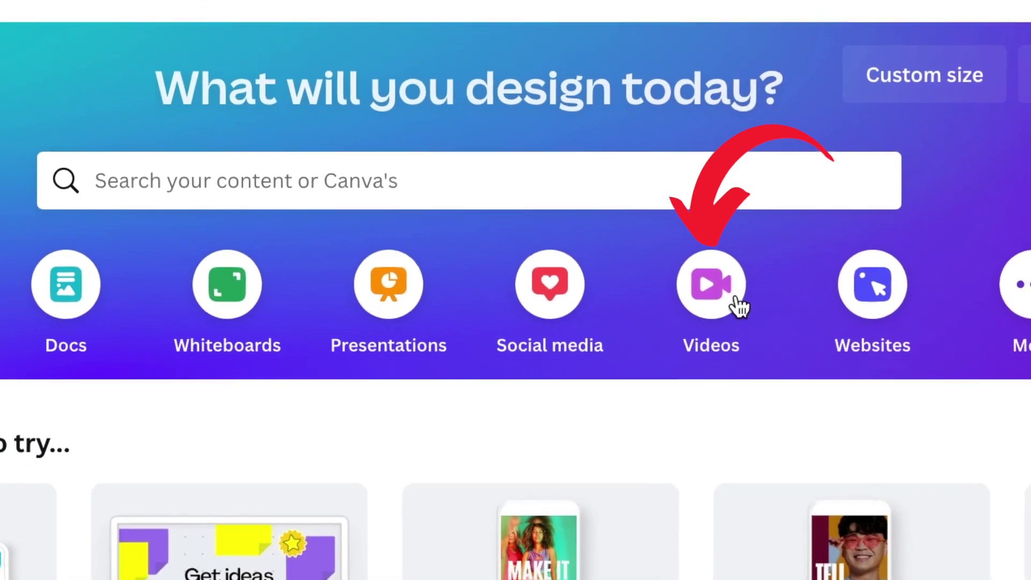
# - Show the Videos design types, including Mobile Video at 1080 × 1920 px
pyautogui.click(718, 301)
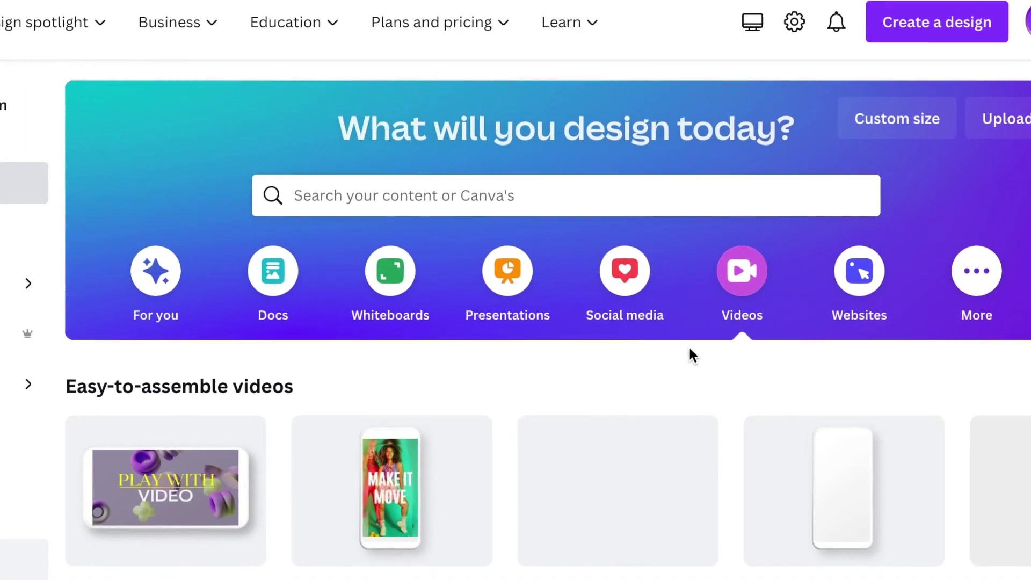
pyautogui.moveTo(352, 530)
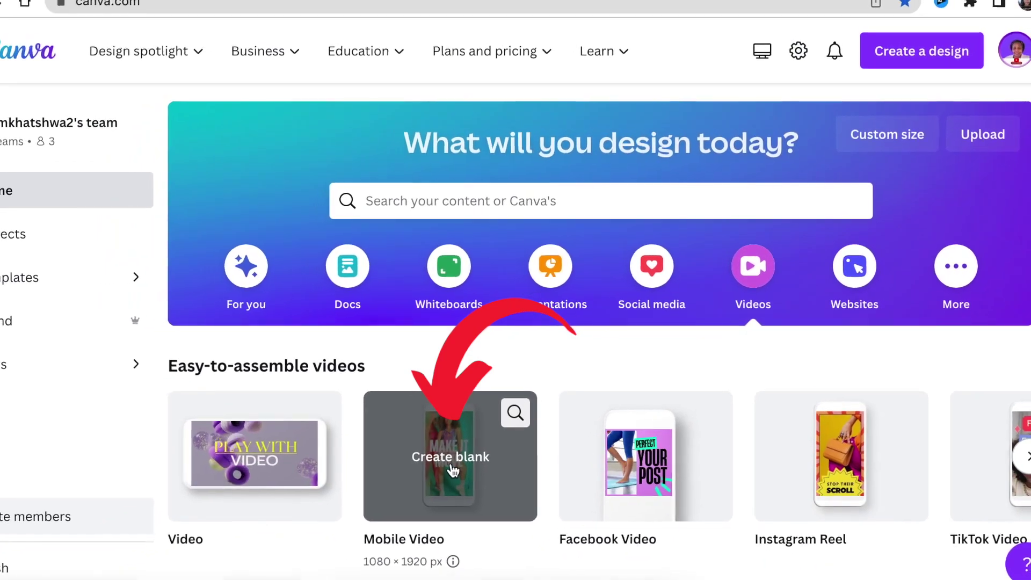
# - Create a blank Mobile Video design and view the uploaded videos
pyautogui.click(452, 458)
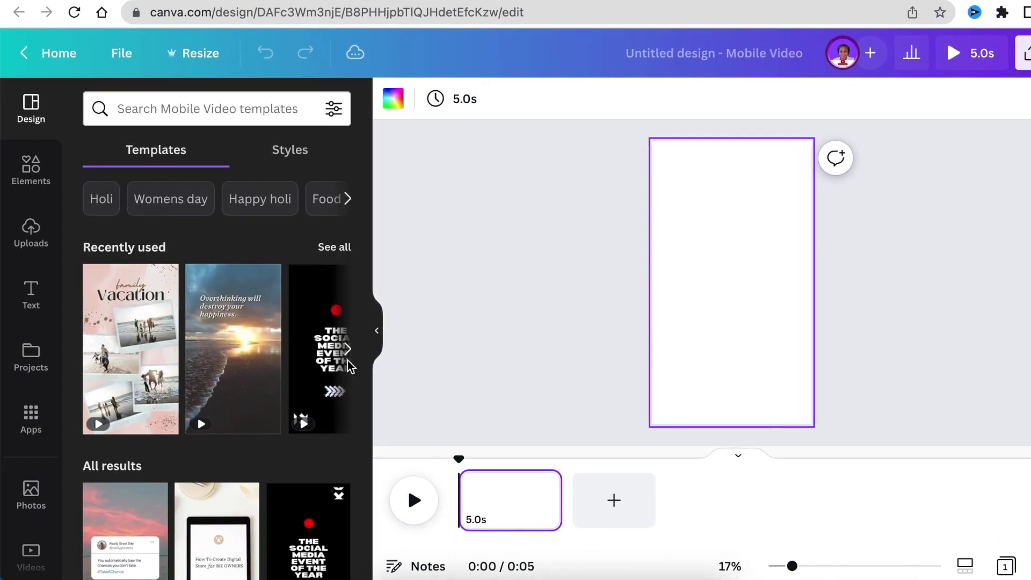
pyautogui.click(31, 236)
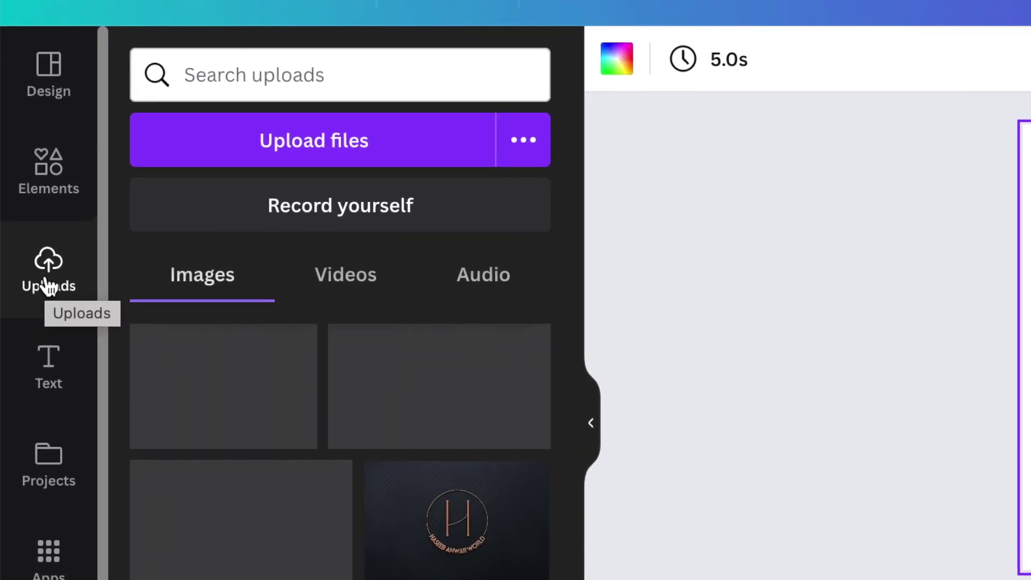
pyautogui.click(321, 266)
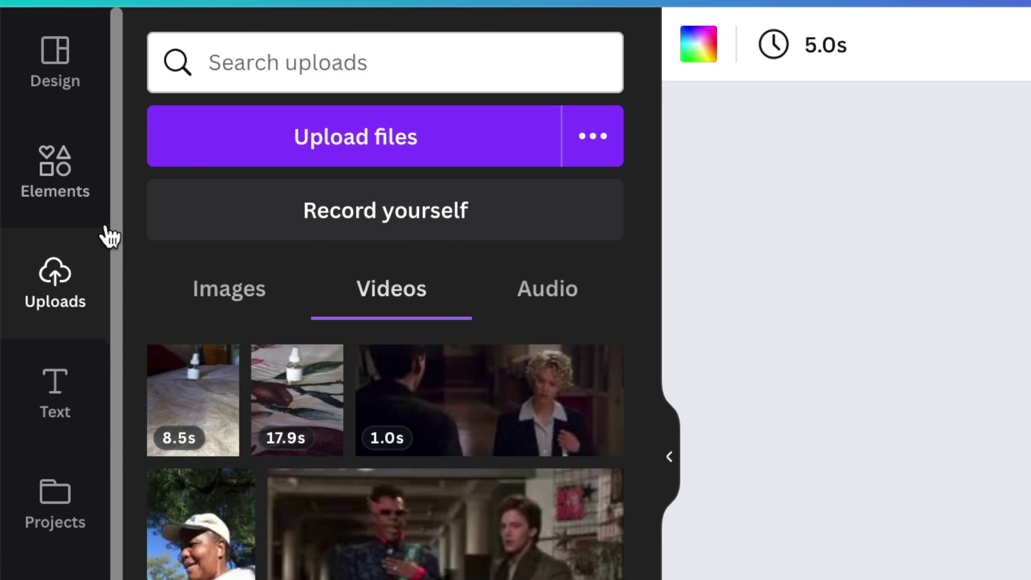
# - Search the Elements library for 'phone frame'
pyautogui.click(79, 194)
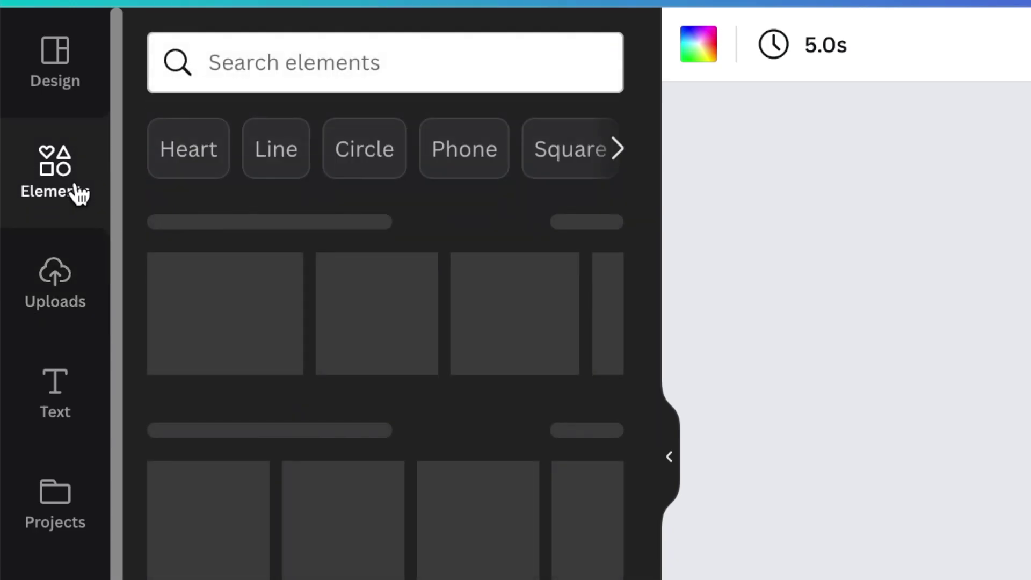
pyautogui.click(250, 56)
pyautogui.write('phone frame')
pyautogui.press('Return')
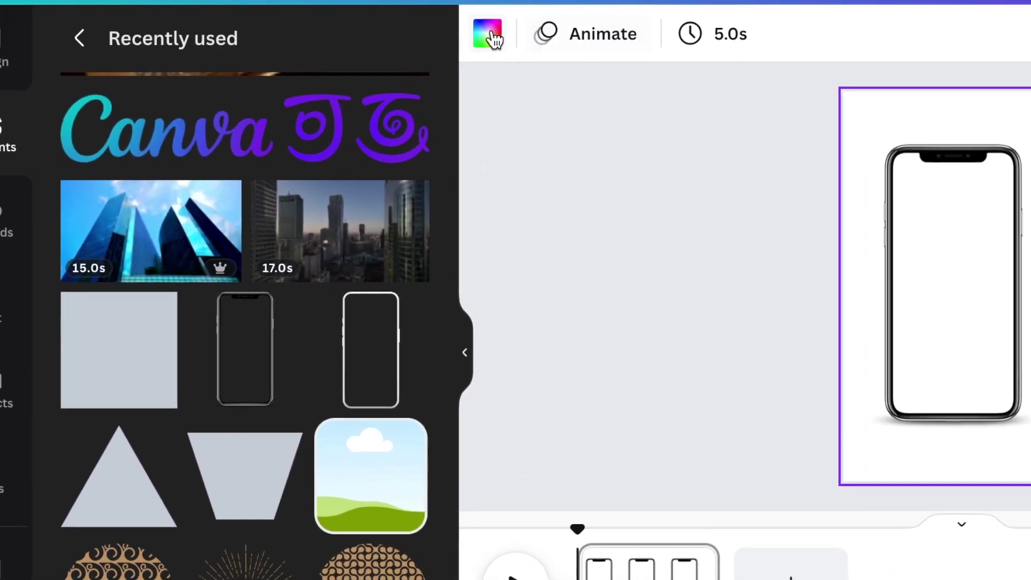
# - Make the page background grey and add the 8.5 s product clip
pyautogui.click(457, 35)
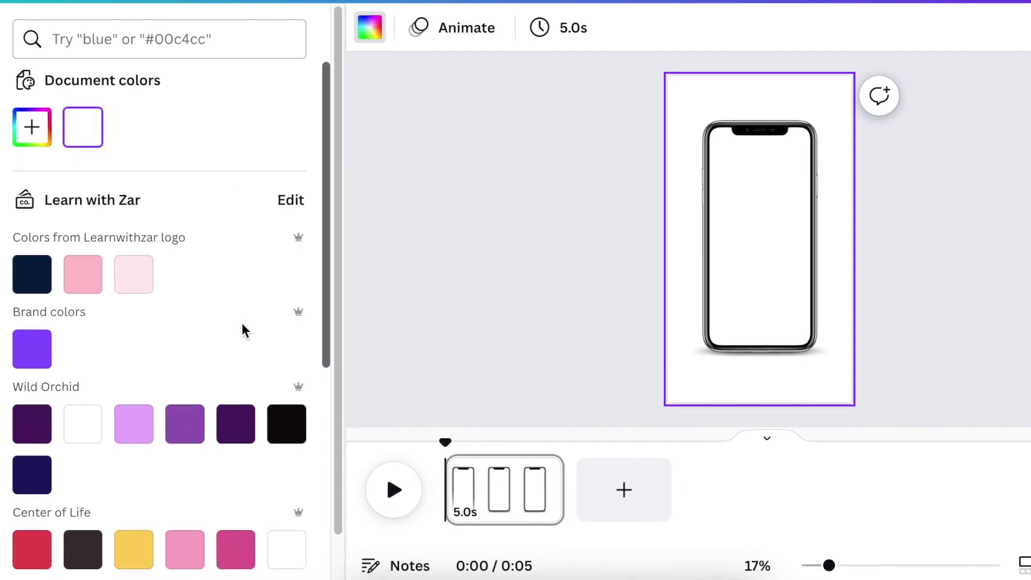
pyautogui.scroll(-5, 239, 330)
pyautogui.click(223, 452)
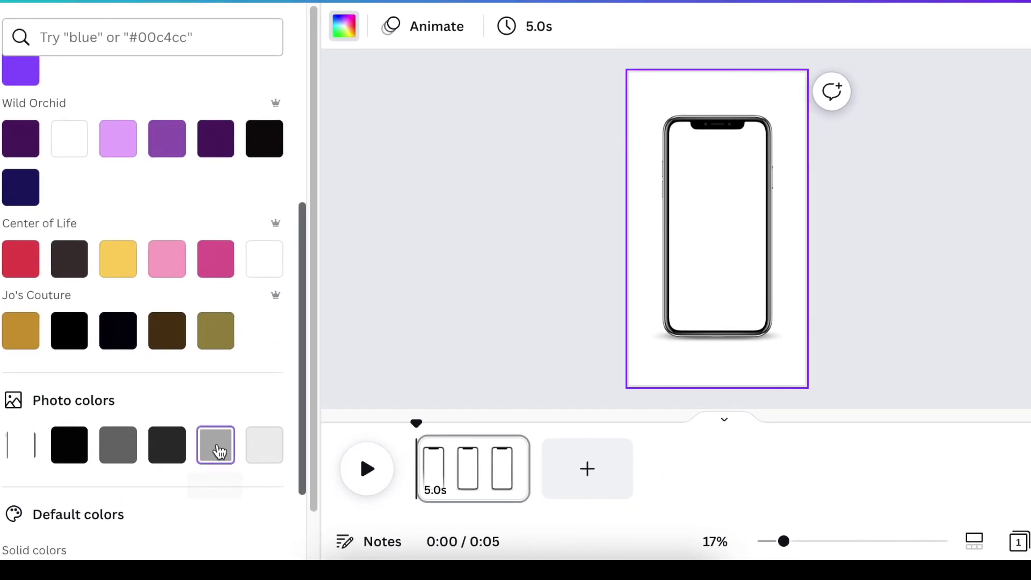
pyautogui.click(525, 290)
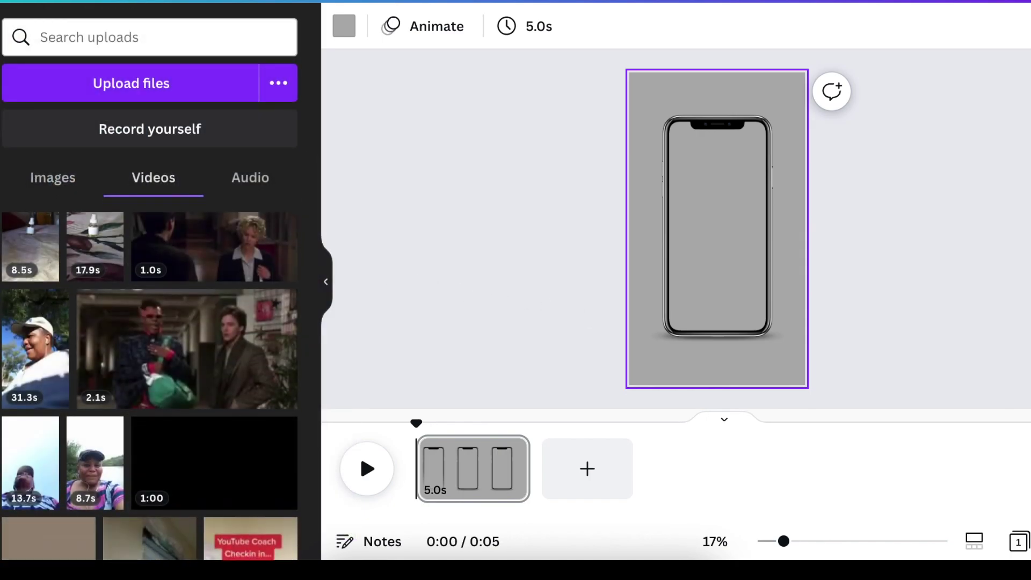
pyautogui.click(49, 242)
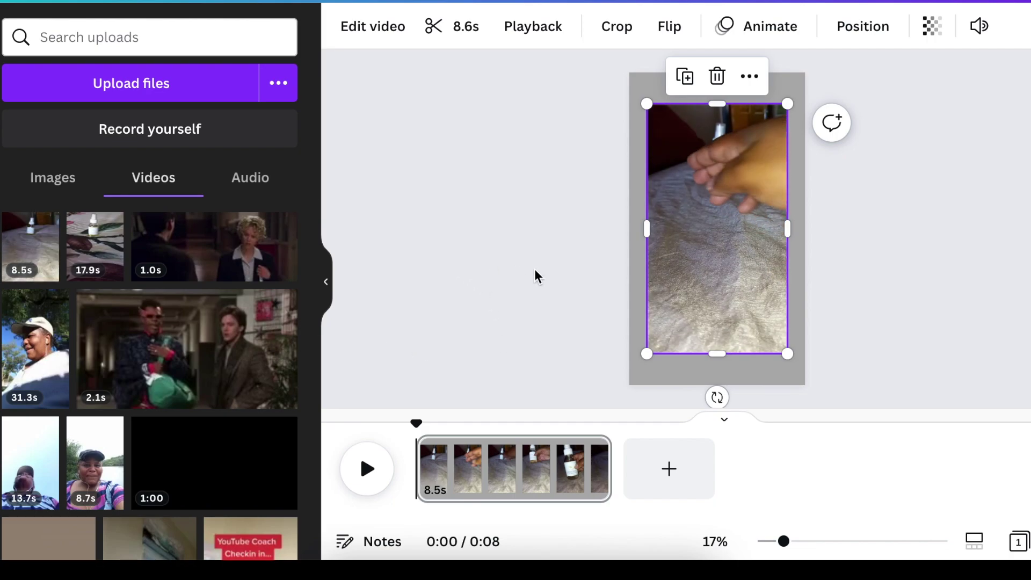
# - Shift the 8.5 s clip slightly right in the frame and preview it
pyautogui.moveTo(741, 249)
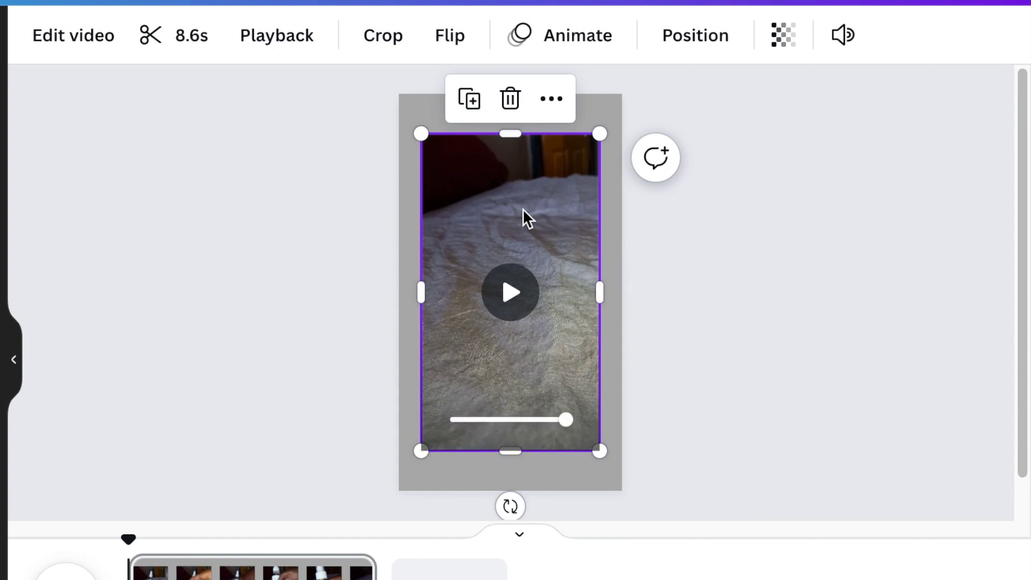
pyautogui.moveTo(523, 208); pyautogui.dragTo(542, 209)
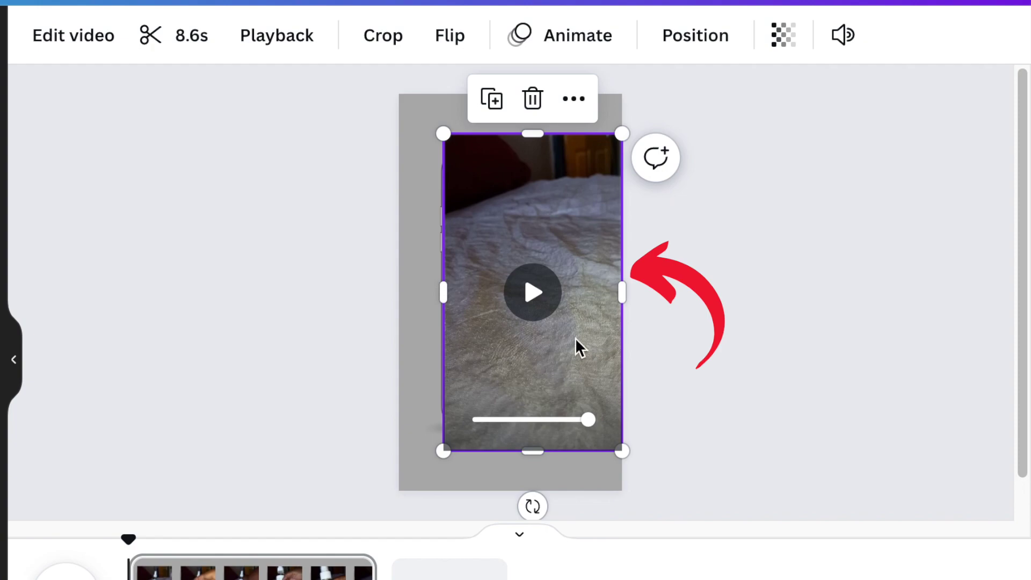
pyautogui.click(529, 296)
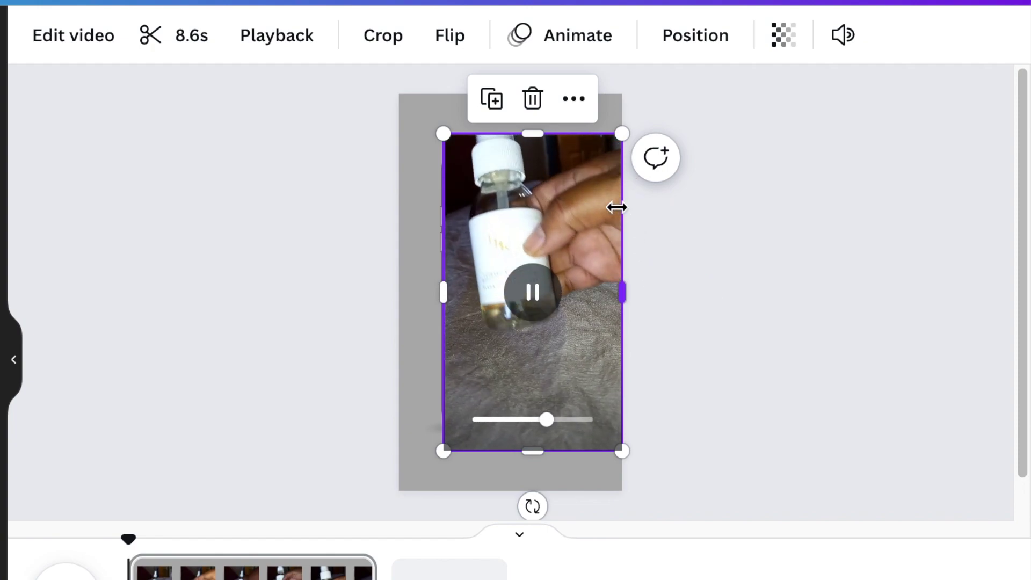
pyautogui.click(558, 228)
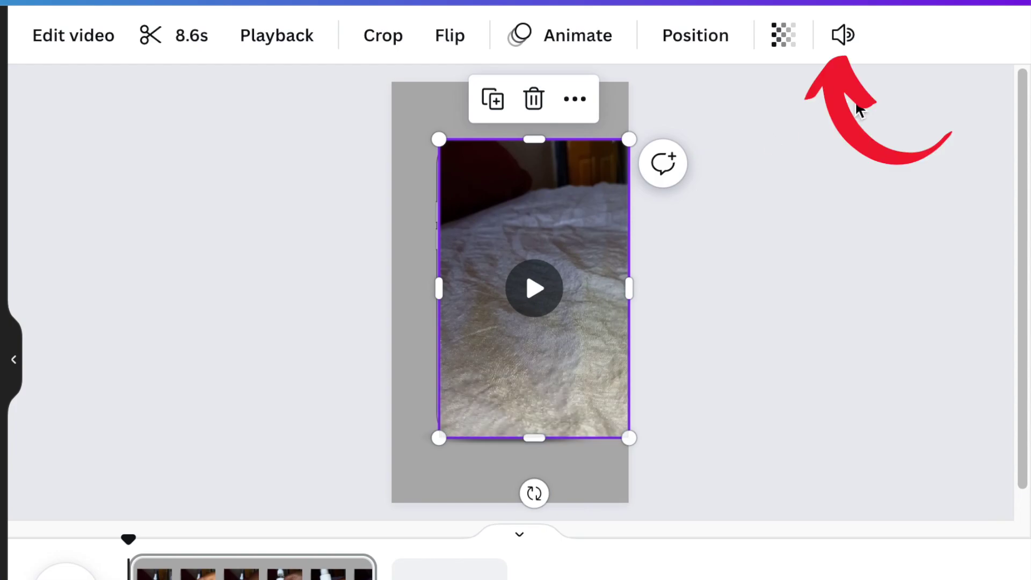
# - Drag the clip's volume from 100 down to 0
pyautogui.click(845, 36)
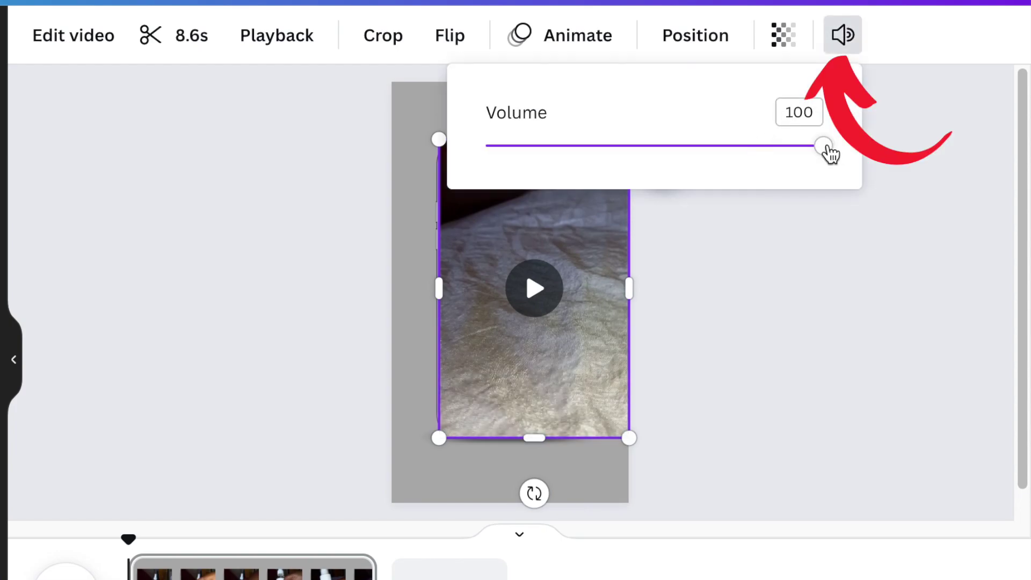
pyautogui.moveTo(829, 153); pyautogui.dragTo(400, 154)
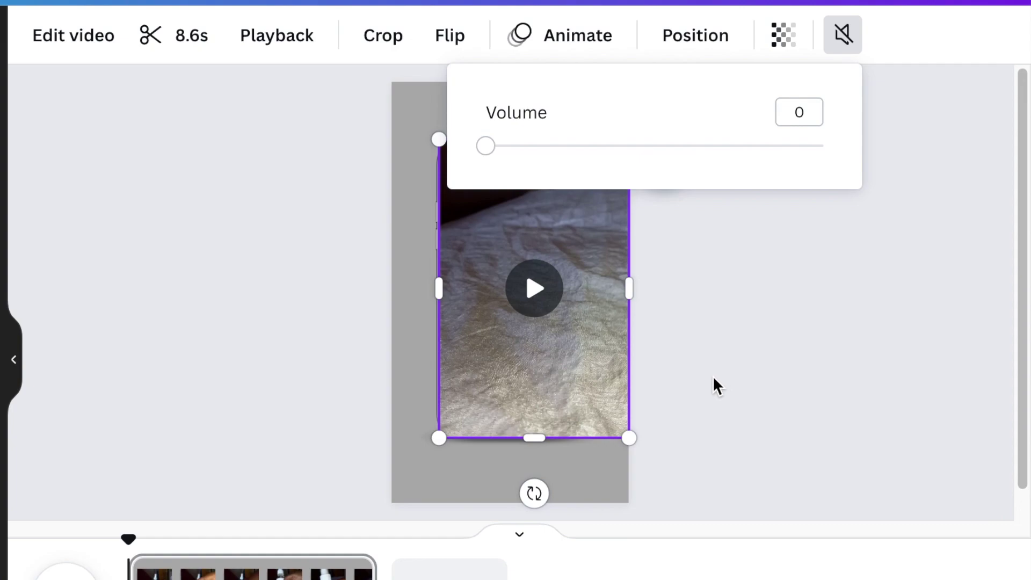
pyautogui.click(713, 375)
# - Move the bed video down and shorten its height to fit the phone frame
pyautogui.click(421, 130)
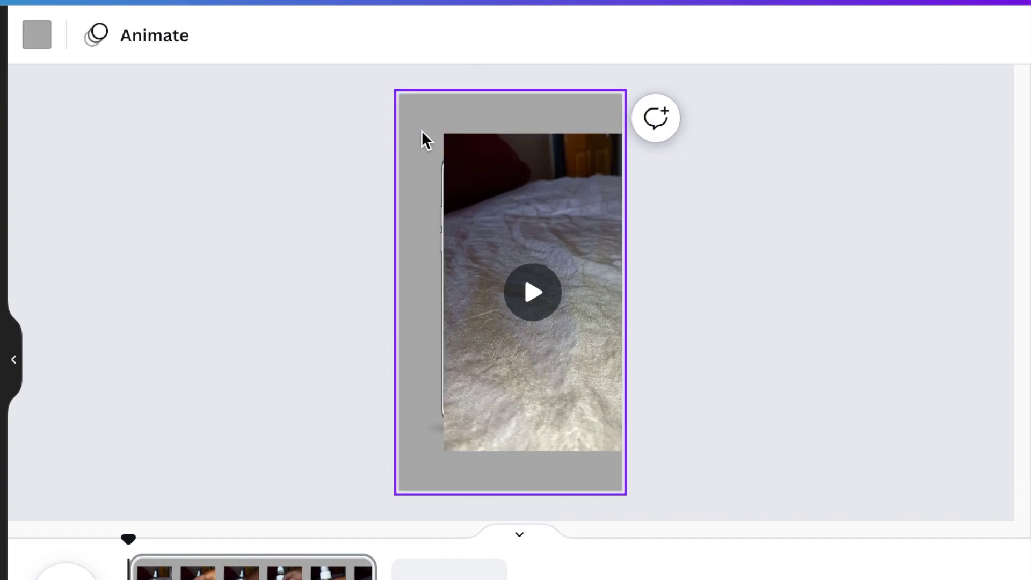
pyautogui.click(505, 164)
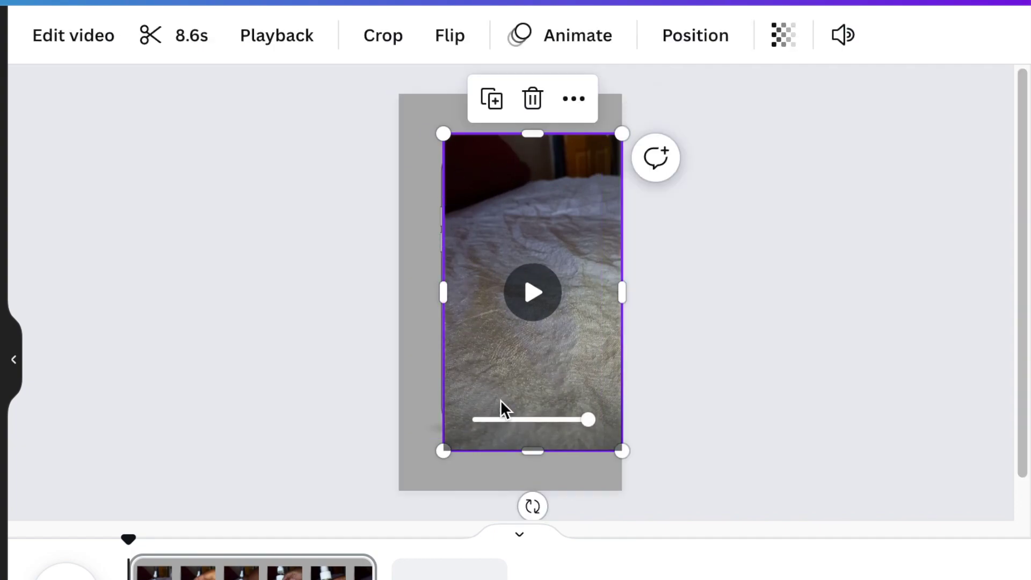
pyautogui.scroll(3, 586, 393)
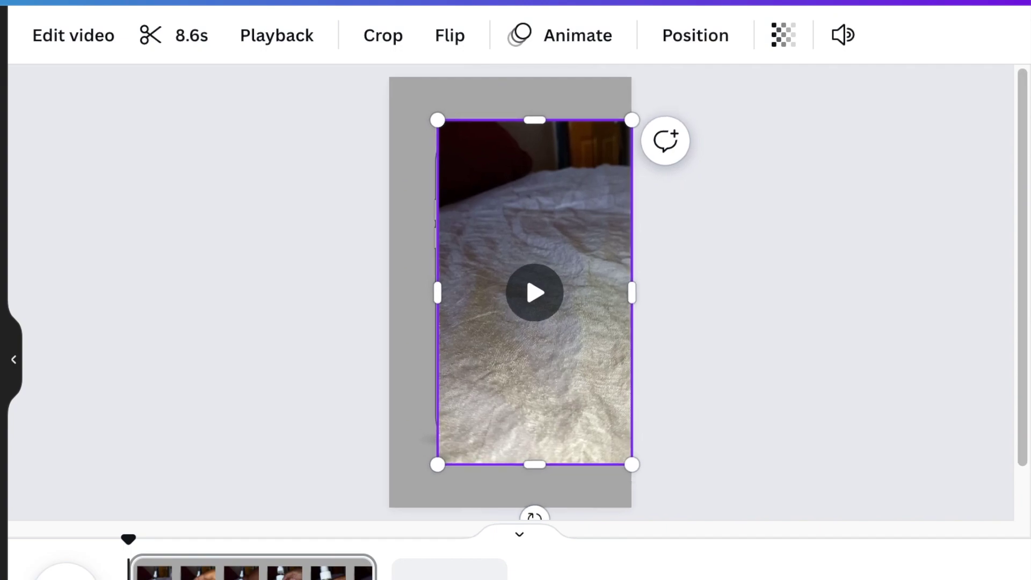
pyautogui.scroll(2, 585, 393)
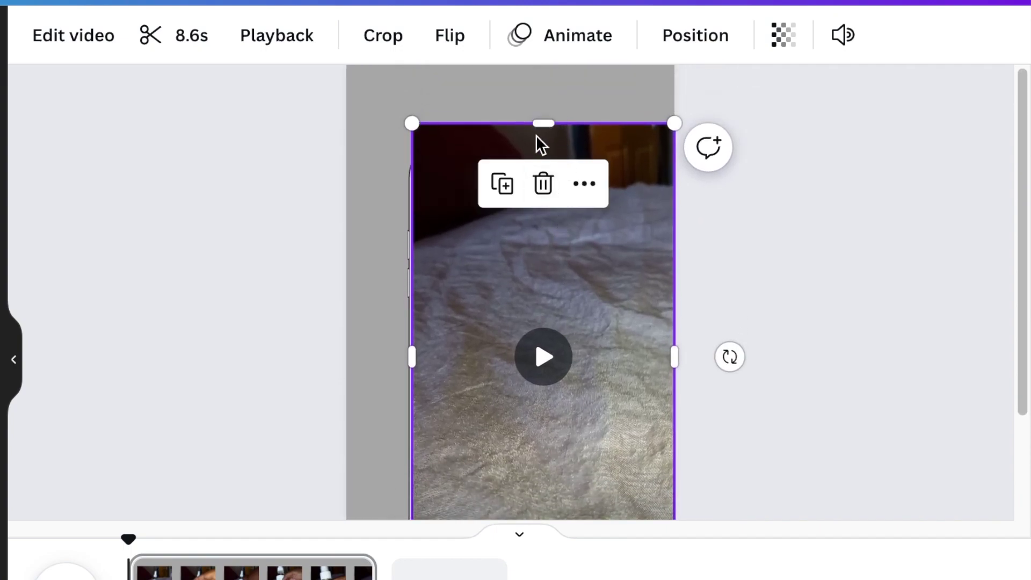
pyautogui.moveTo(536, 137); pyautogui.dragTo(536, 160)
pyautogui.scroll(-3, 537, 269)
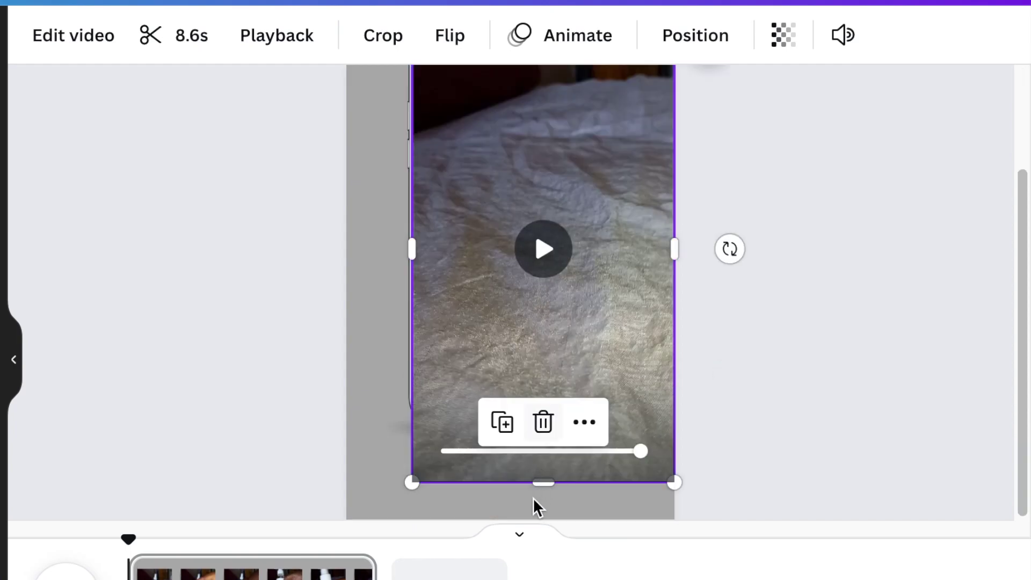
pyautogui.moveTo(542, 483); pyautogui.dragTo(542, 410)
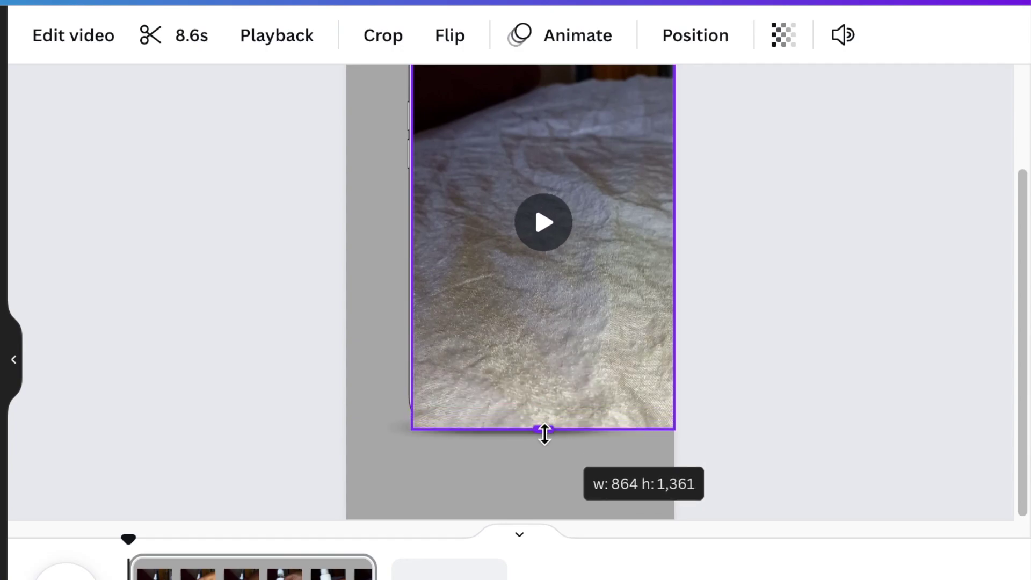
pyautogui.moveTo(544, 434); pyautogui.dragTo(546, 437)
pyautogui.scroll(3, 538, 459)
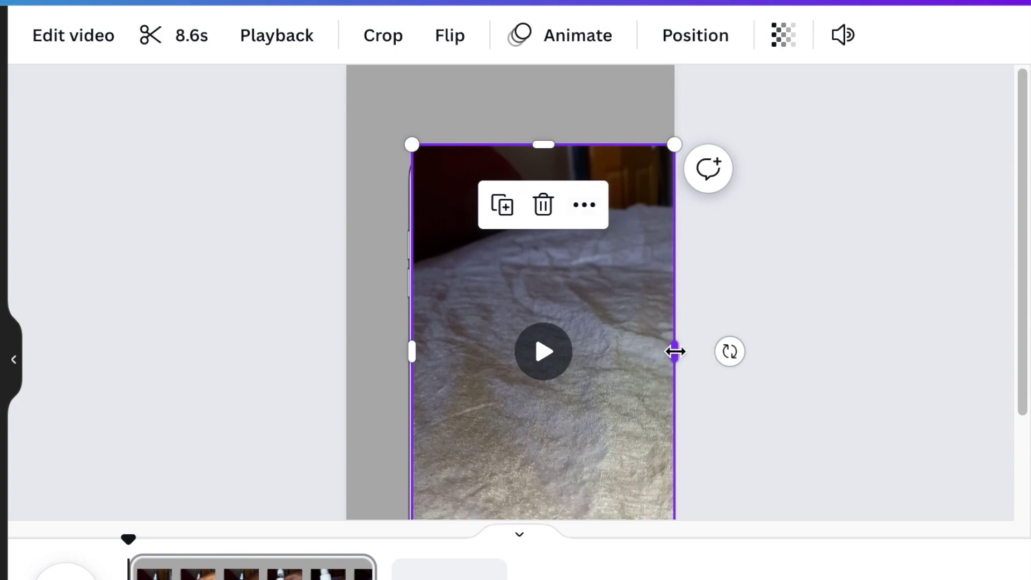
# - Narrow the video's right and left sides to about 610 × 1,361 to match the phone screen
pyautogui.moveTo(673, 352); pyautogui.dragTo(603, 353)
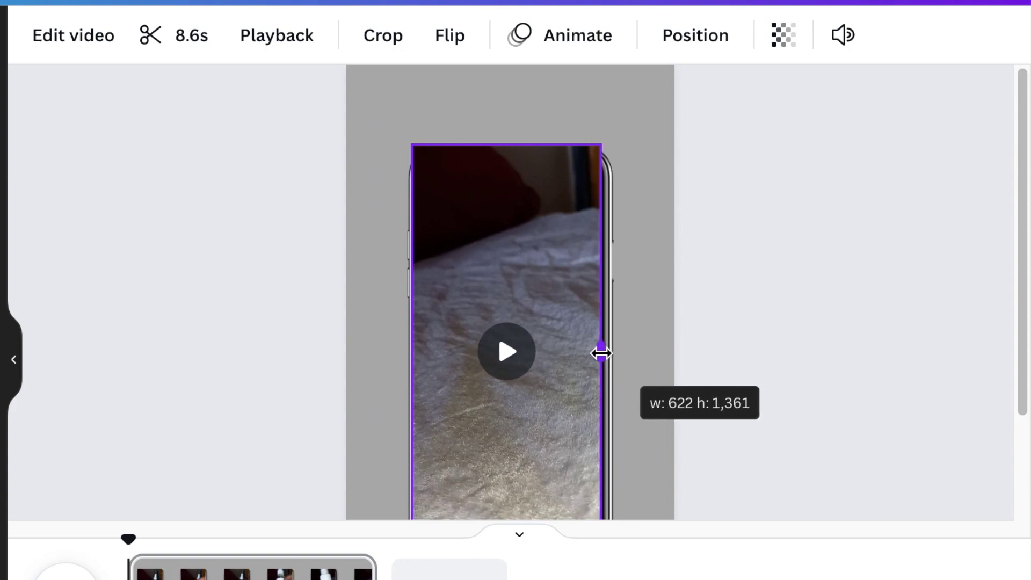
pyautogui.moveTo(601, 353); pyautogui.dragTo(601, 353)
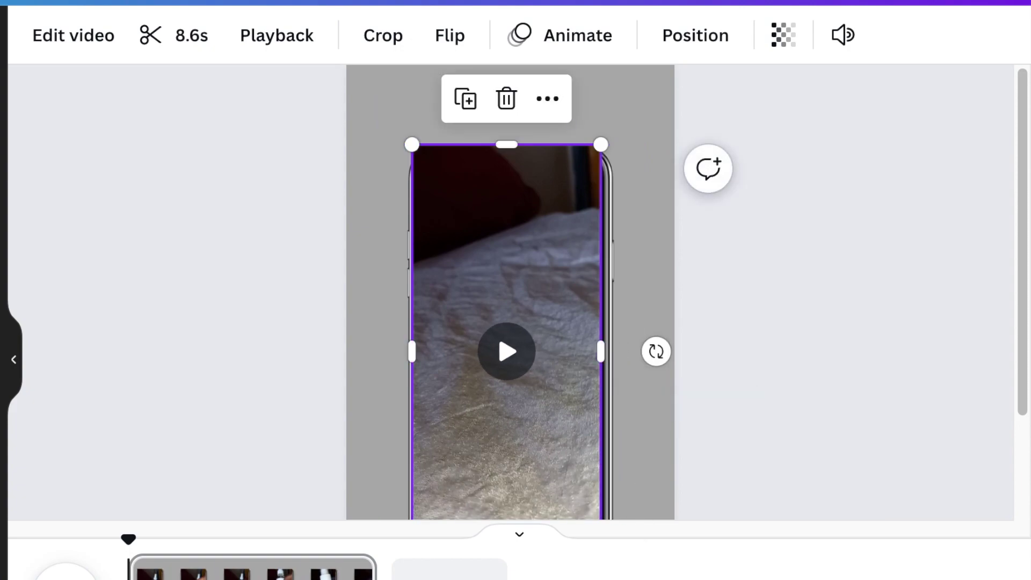
pyautogui.hotkey('ctrl', '+')
pyautogui.moveTo(216, 477); pyautogui.dragTo(242, 483)
pyautogui.hotkey('ctrl', '-')
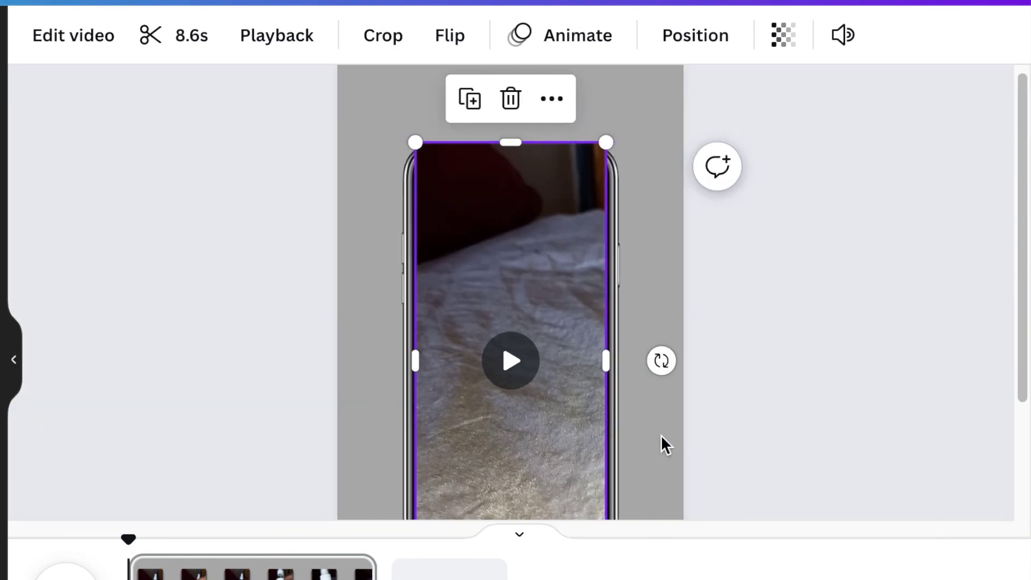
pyautogui.click(649, 103)
pyautogui.scroll(-3, 648, 119)
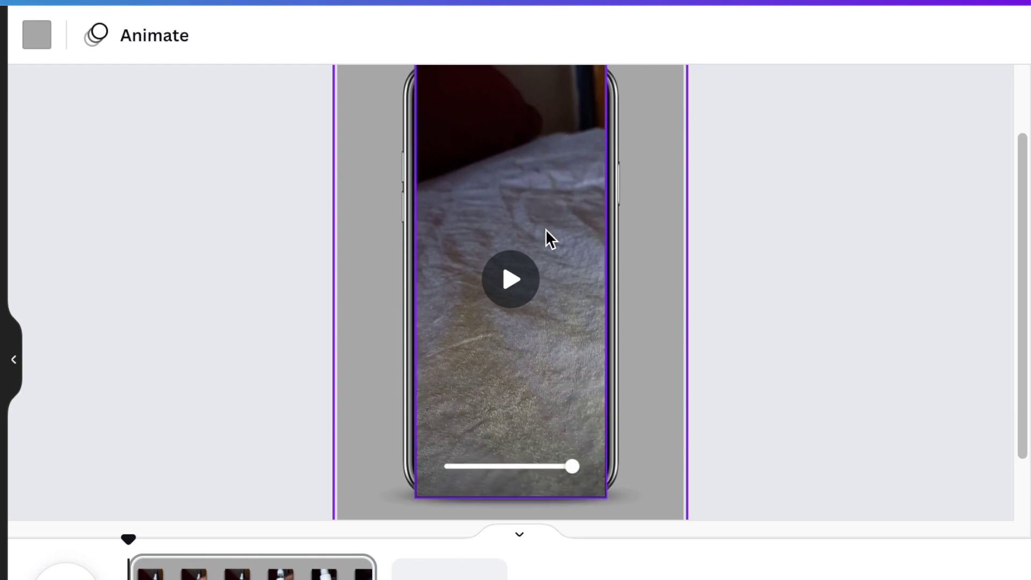
pyautogui.scroll(2, 519, 326)
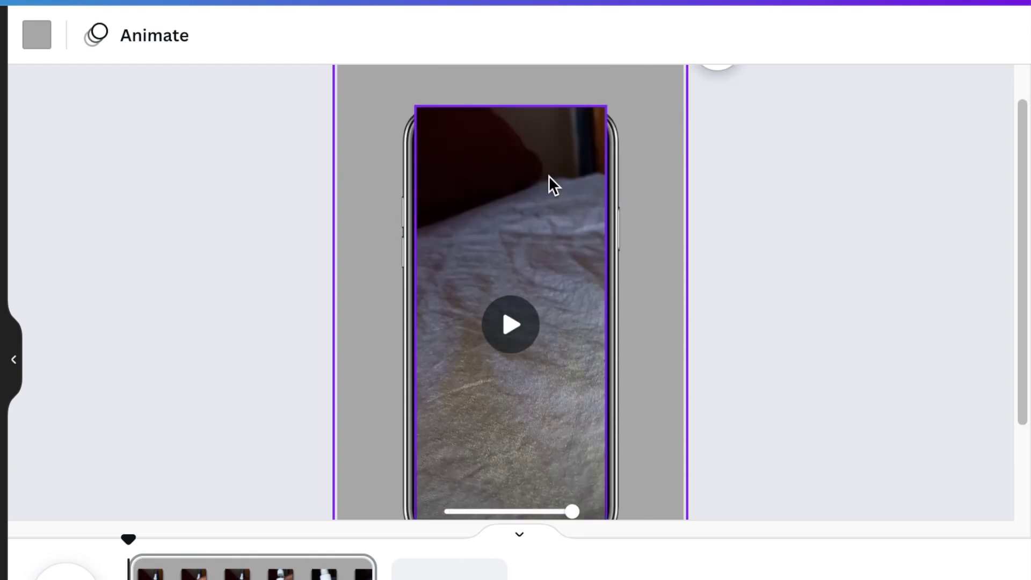
pyautogui.click(579, 123)
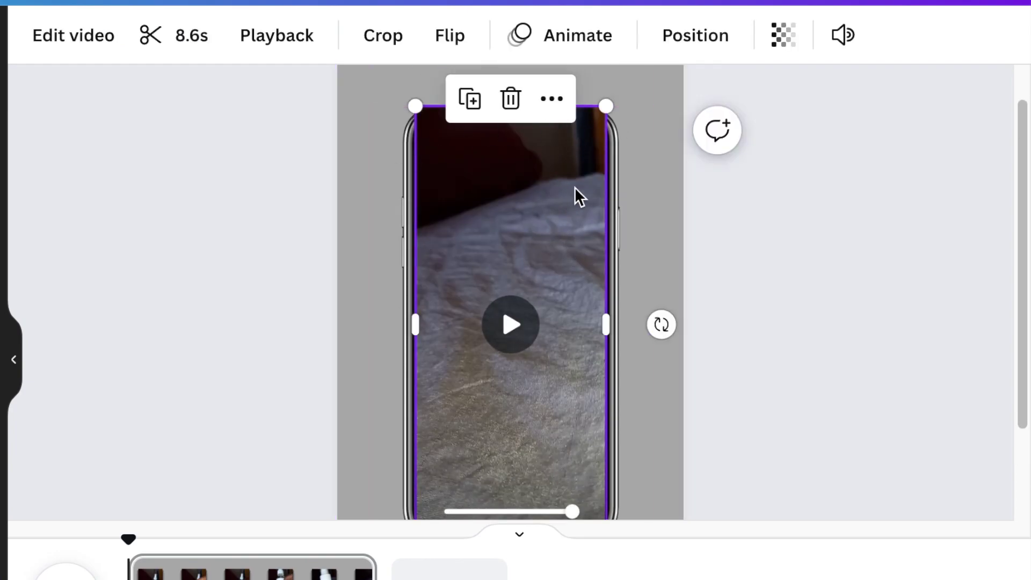
# - Send the video backward so the phone's bezel and notch overlay it
pyautogui.click(701, 42)
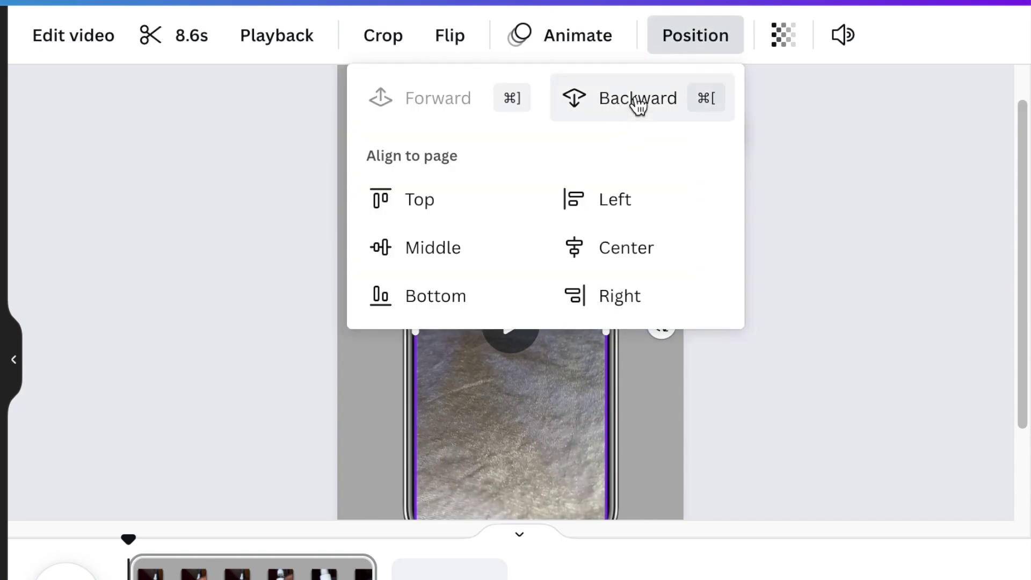
pyautogui.click(356, 391)
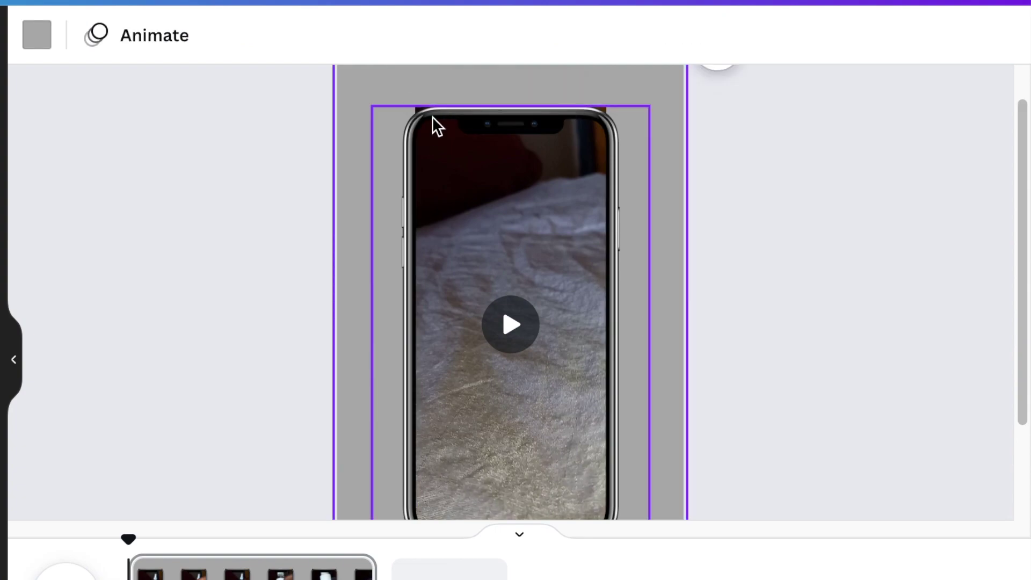
pyautogui.moveTo(537, 125)
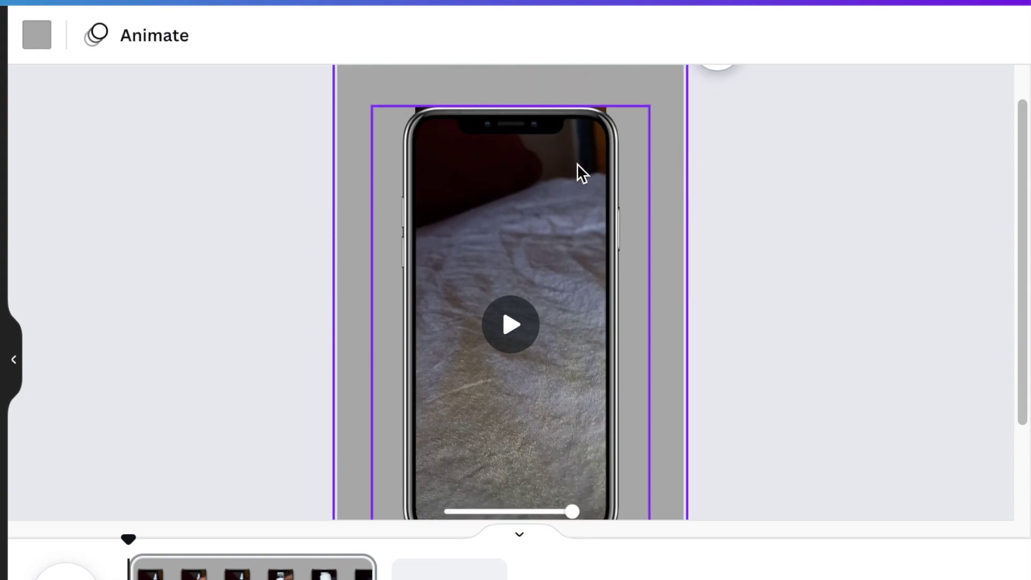
pyautogui.scroll(-2, 555, 404)
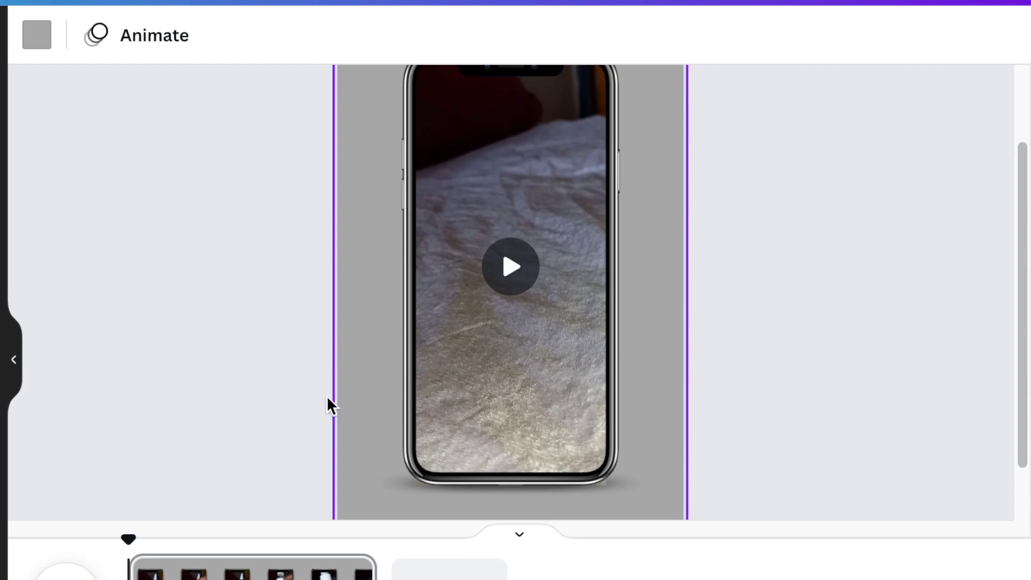
pyautogui.scroll(1, 327, 398)
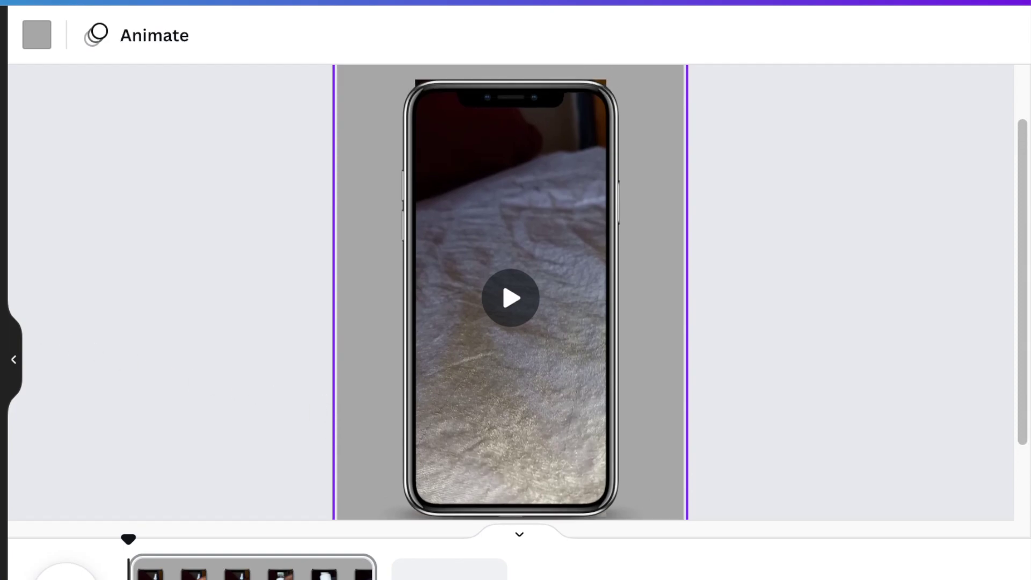
# - Add a square, rotate it about -43° into a diamond, and place it top-left
pyautogui.press('r')
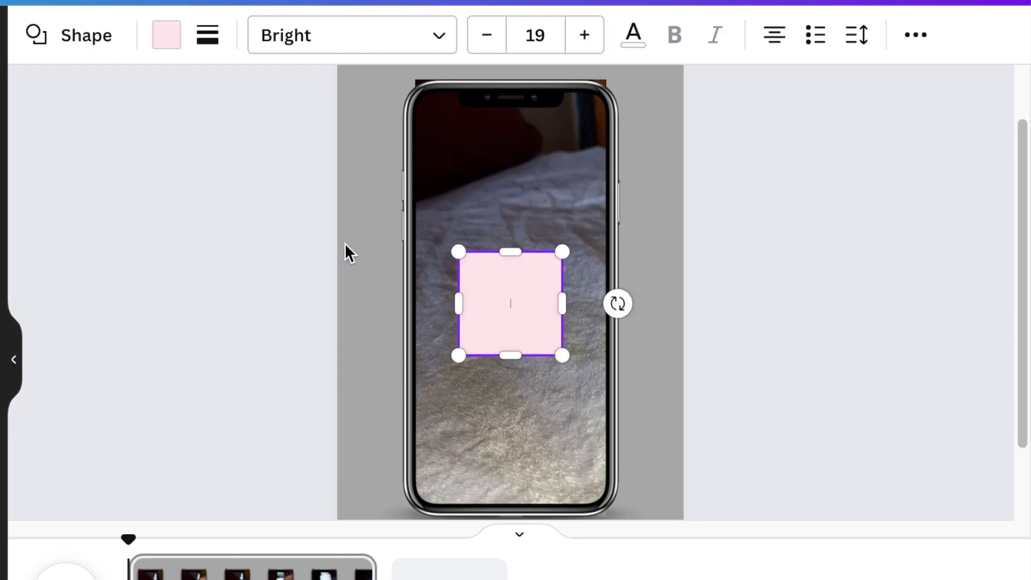
pyautogui.scroll(1, 438, 315)
pyautogui.moveTo(500, 327); pyautogui.dragTo(412, 112)
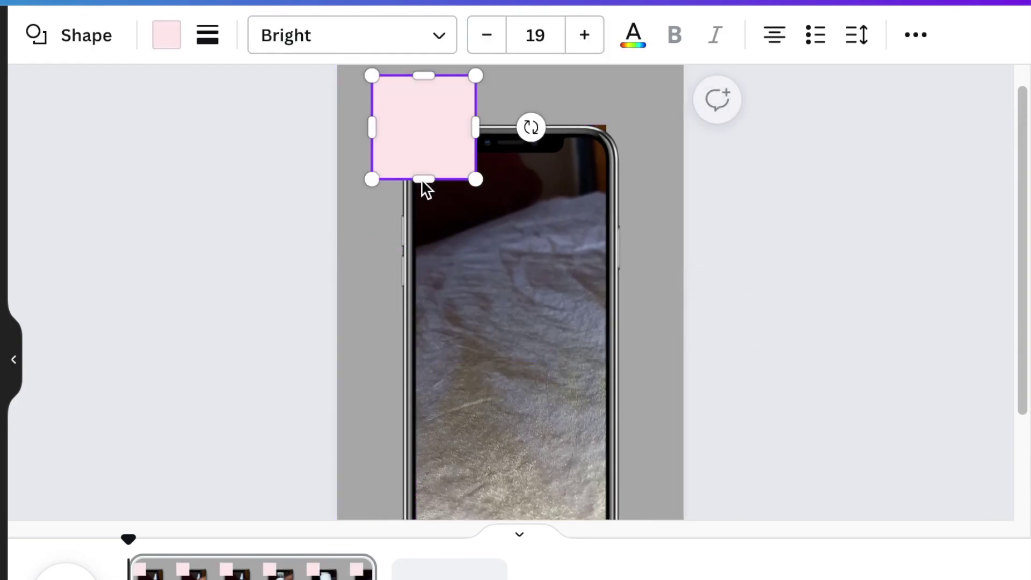
pyautogui.moveTo(531, 127); pyautogui.dragTo(446, 116)
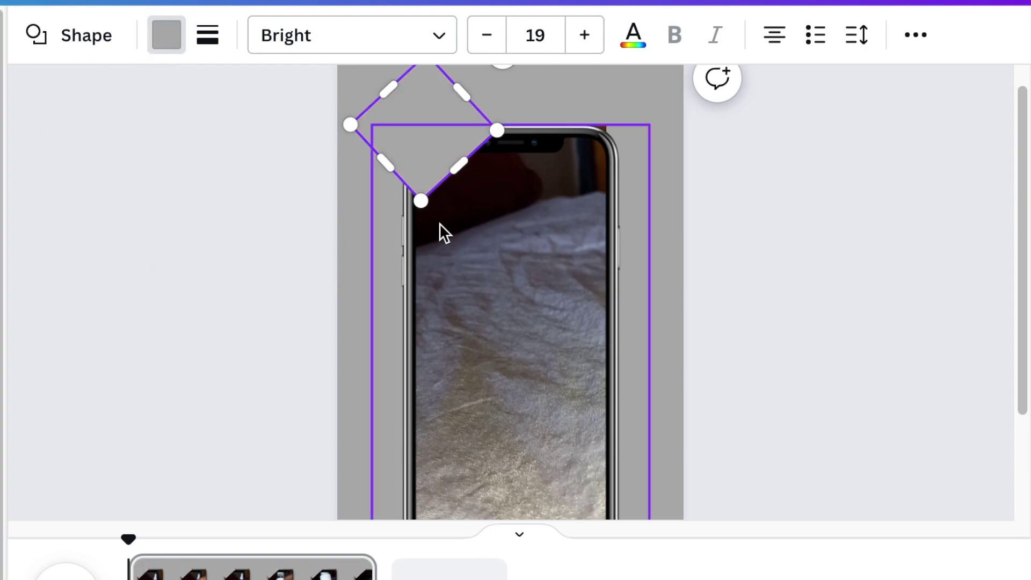
pyautogui.moveTo(418, 107); pyautogui.dragTo(387, 117)
# - Send the grey diamond behind the phone frame and move it to the top-right
pyautogui.click(920, 39)
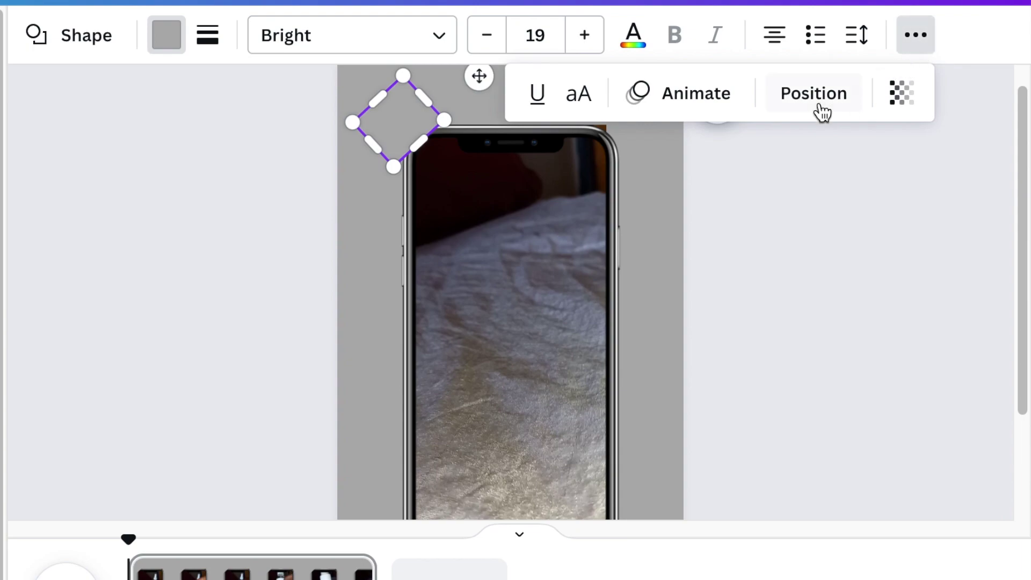
pyautogui.click(814, 96)
pyautogui.click(754, 161)
pyautogui.click(350, 235)
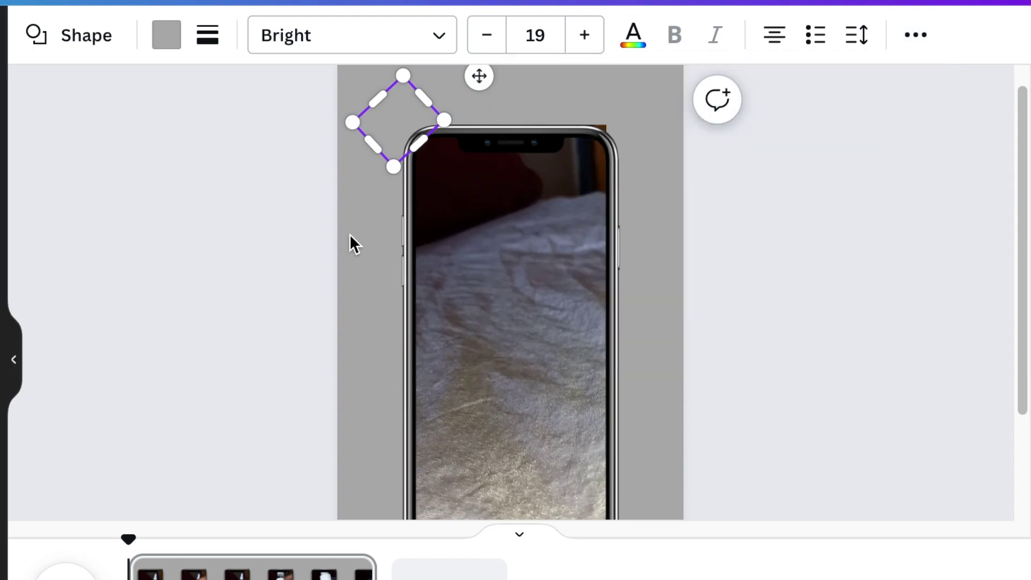
pyautogui.click(395, 114)
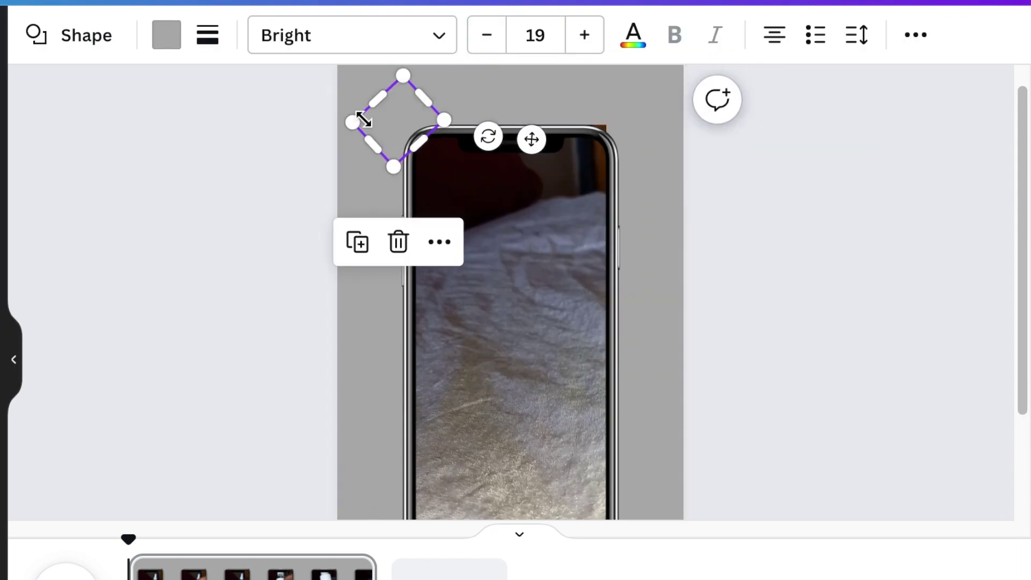
pyautogui.moveTo(393, 115); pyautogui.dragTo(627, 117)
pyautogui.click(387, 171)
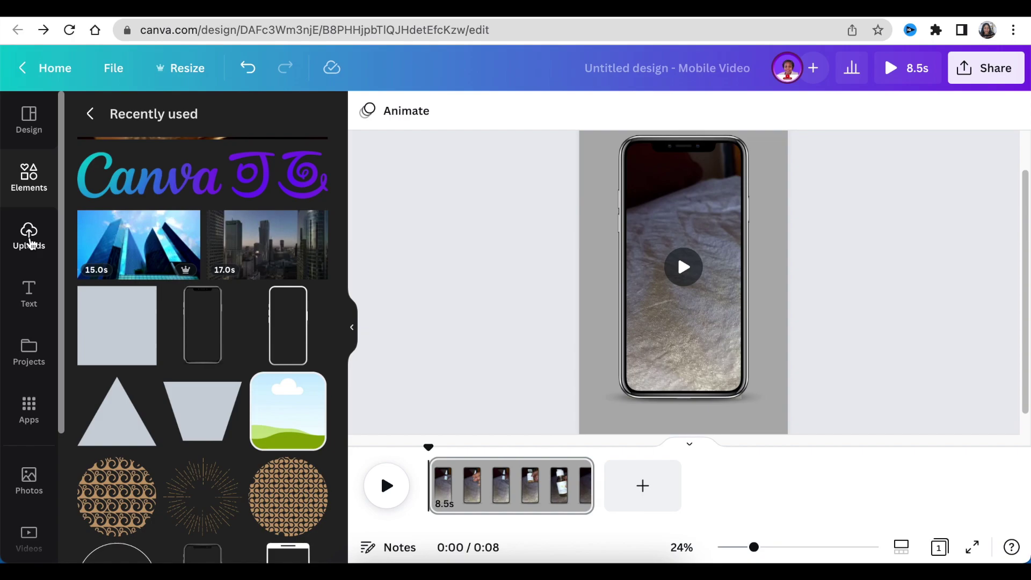
# - Add the 8.5 s uploaded video to the page and mute its sound
pyautogui.click(31, 243)
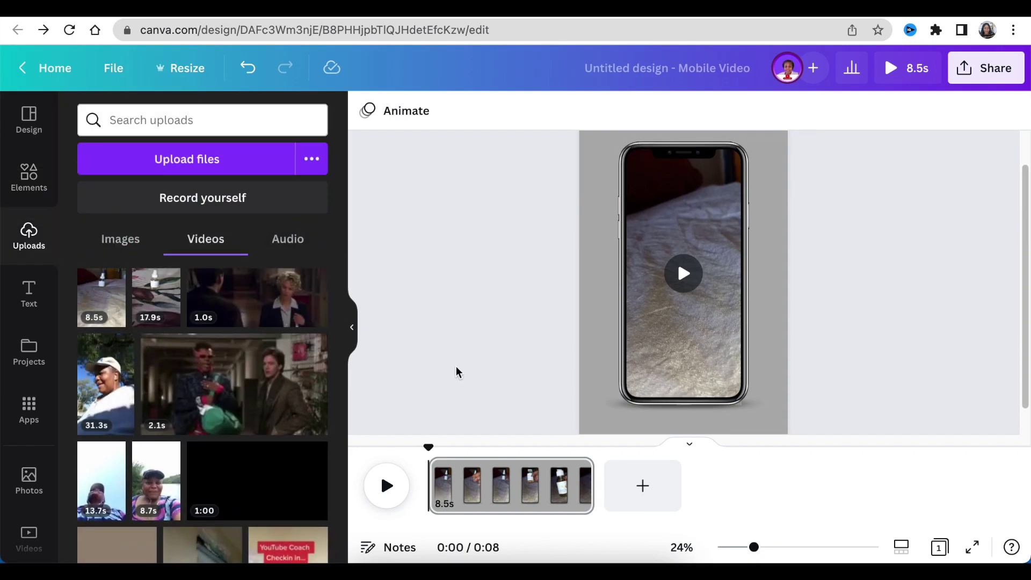
pyautogui.click(101, 293)
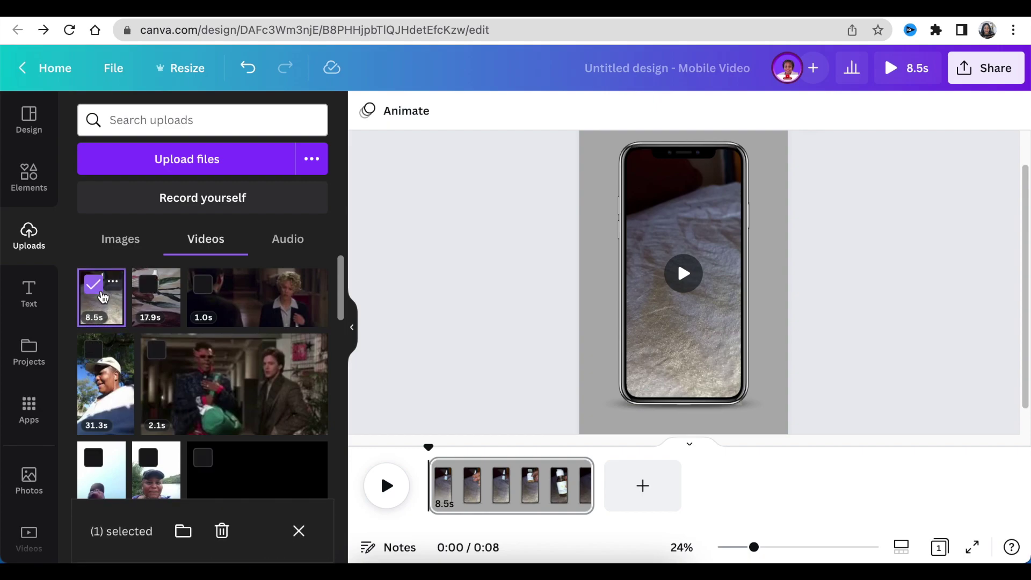
pyautogui.click(104, 297)
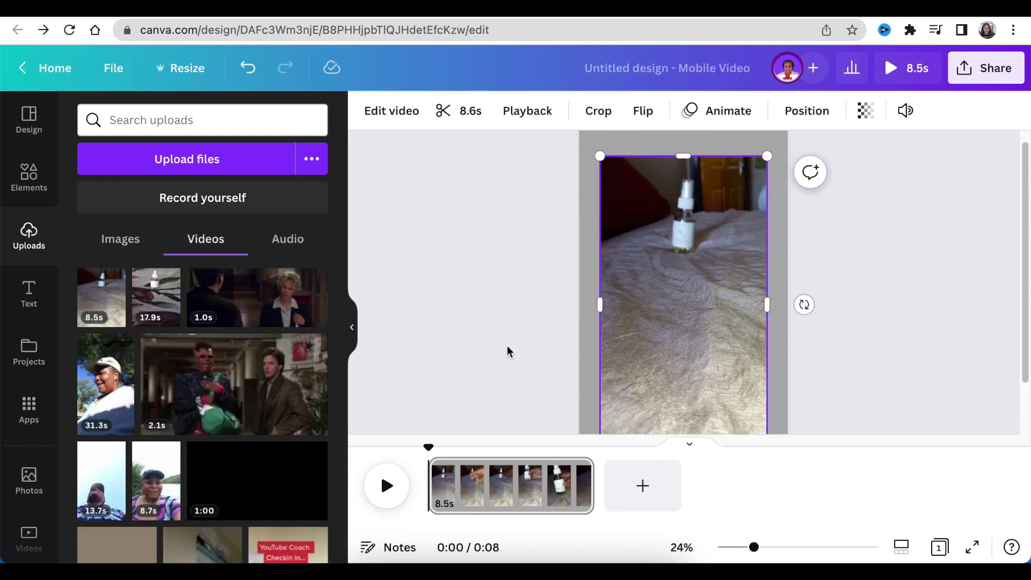
pyautogui.moveTo(635, 386)
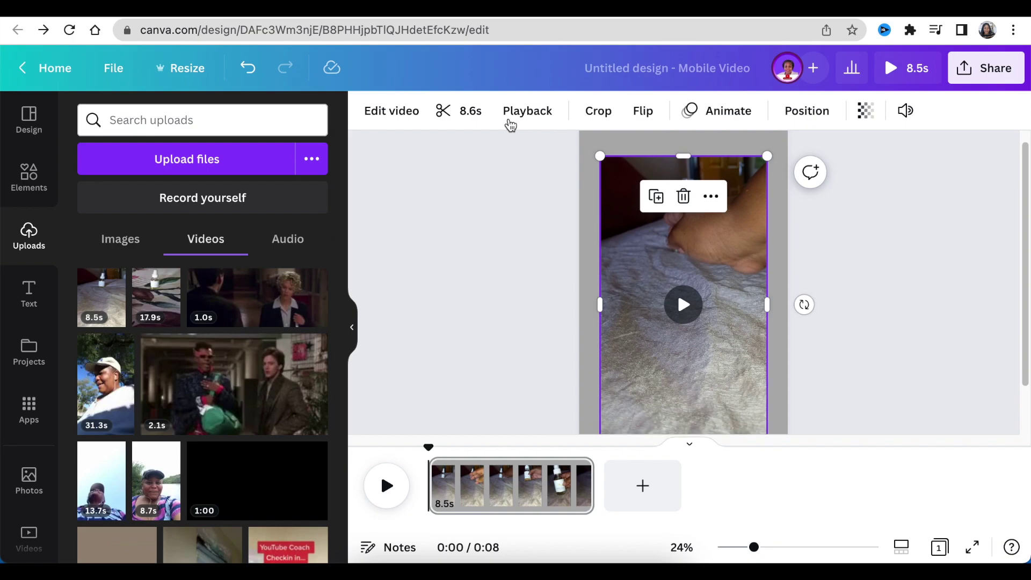
pyautogui.click(905, 111)
pyautogui.click(668, 184)
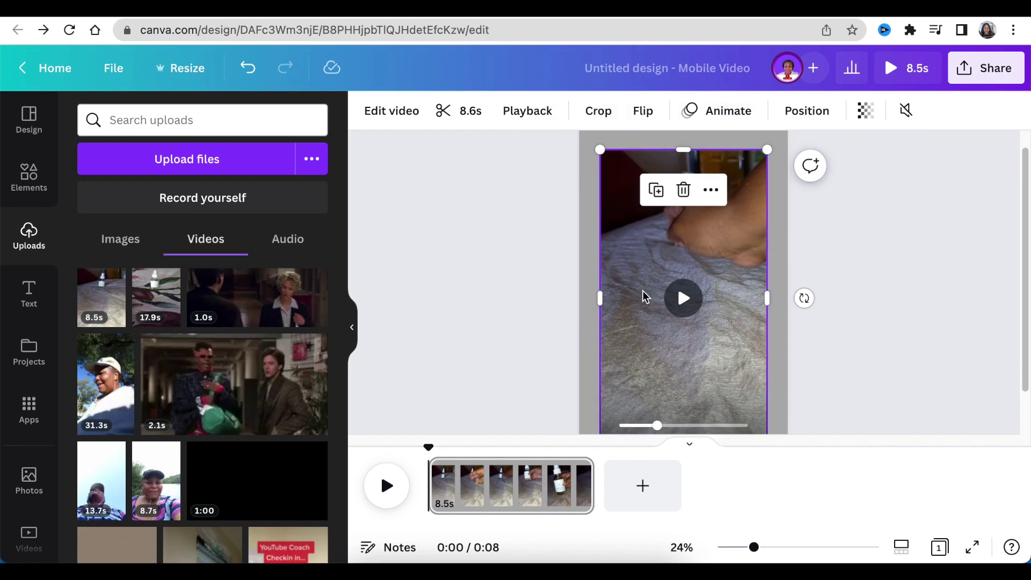
# - Apply Background Remover to the product clip
pyautogui.scroll(-1, 645, 297)
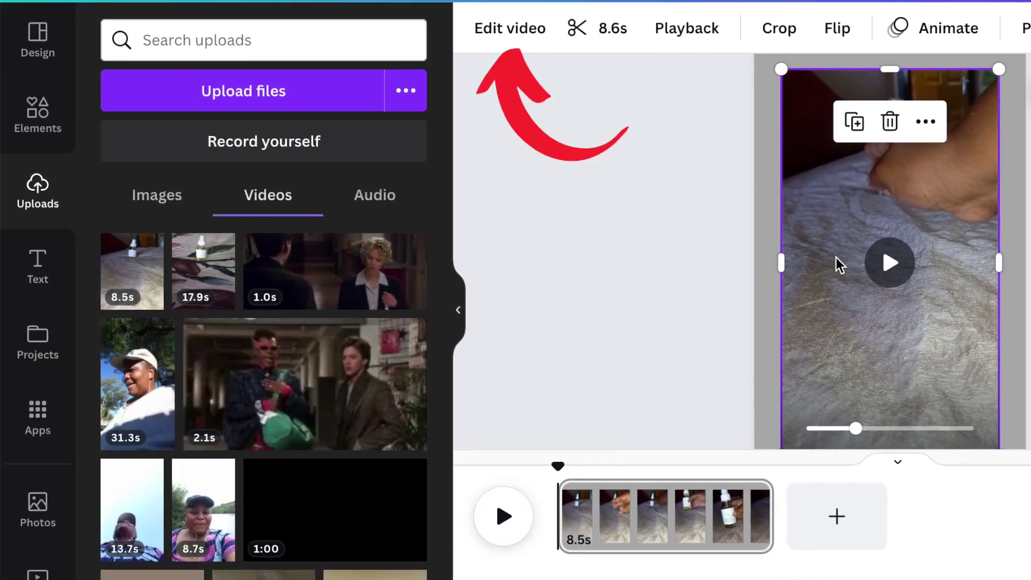
pyautogui.click(507, 31)
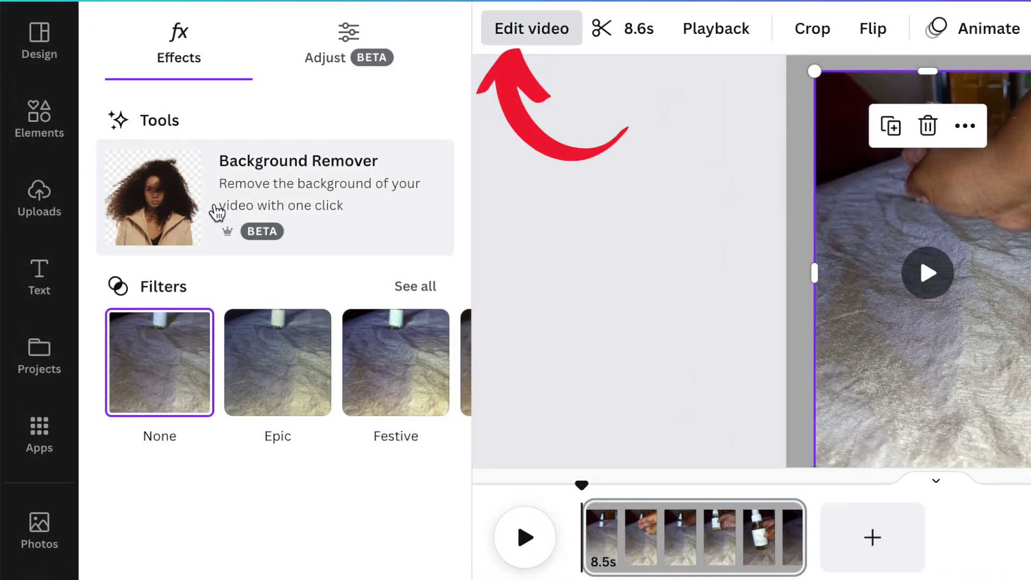
pyautogui.click(194, 192)
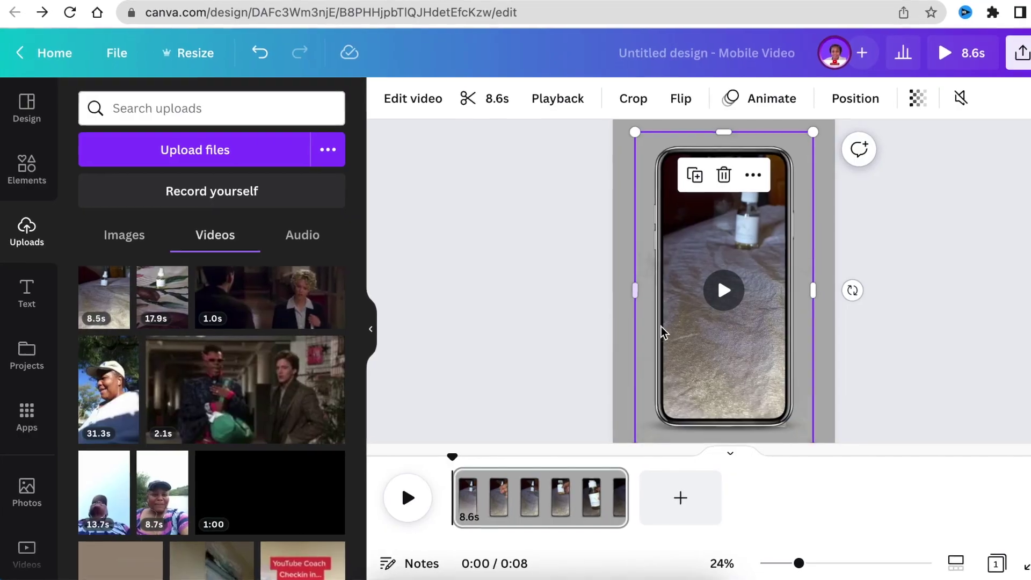
# - Move the bottle clip into the phone and crop its left and bottom edges to about 827 × 1,315
pyautogui.moveTo(707, 274); pyautogui.dragTo(637, 319)
pyautogui.moveTo(539, 306); pyautogui.dragTo(509, 357)
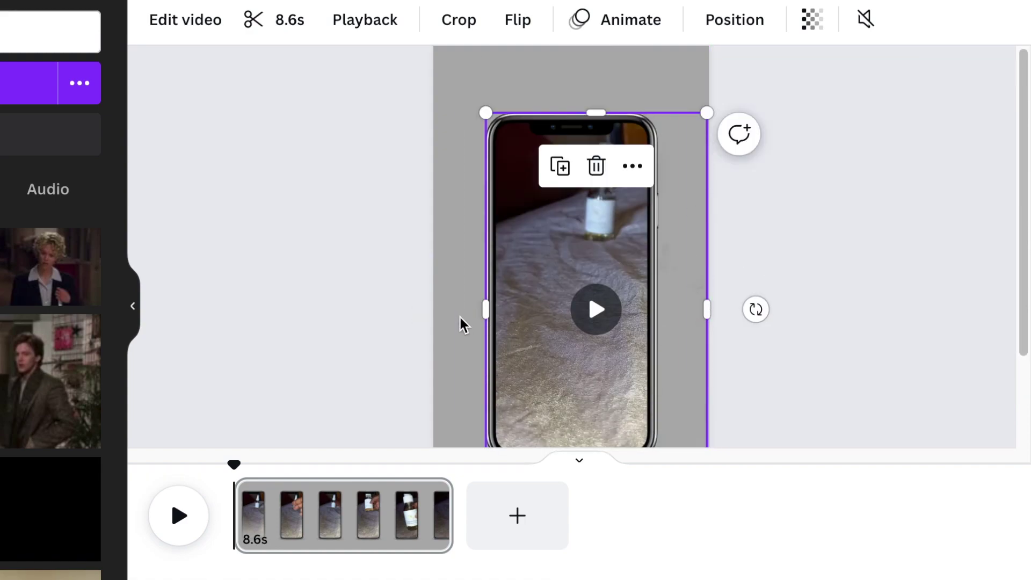
pyautogui.moveTo(486, 309); pyautogui.dragTo(494, 308)
pyautogui.scroll(-2, 499, 376)
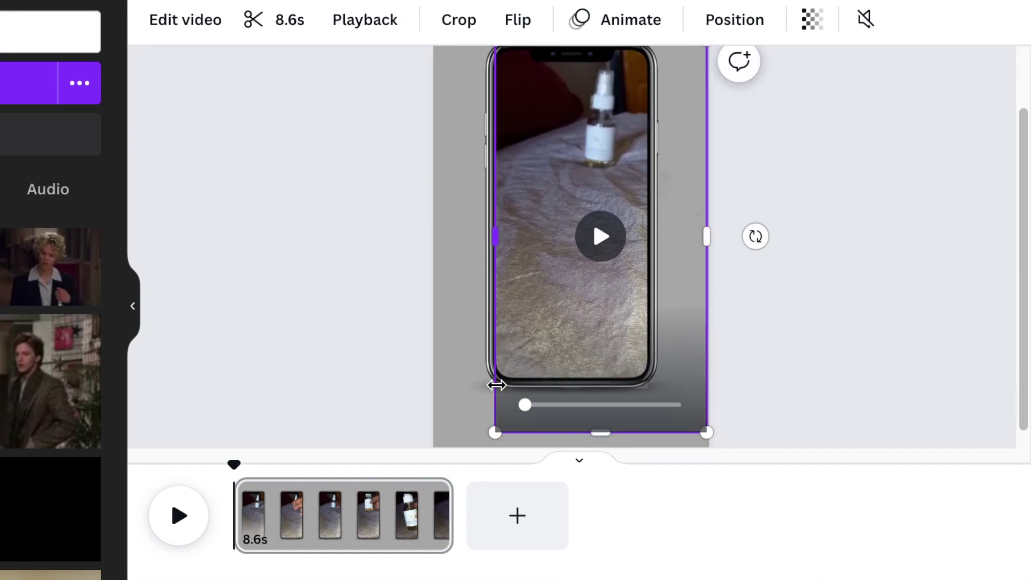
pyautogui.moveTo(601, 416); pyautogui.dragTo(610, 373)
pyautogui.click(444, 514)
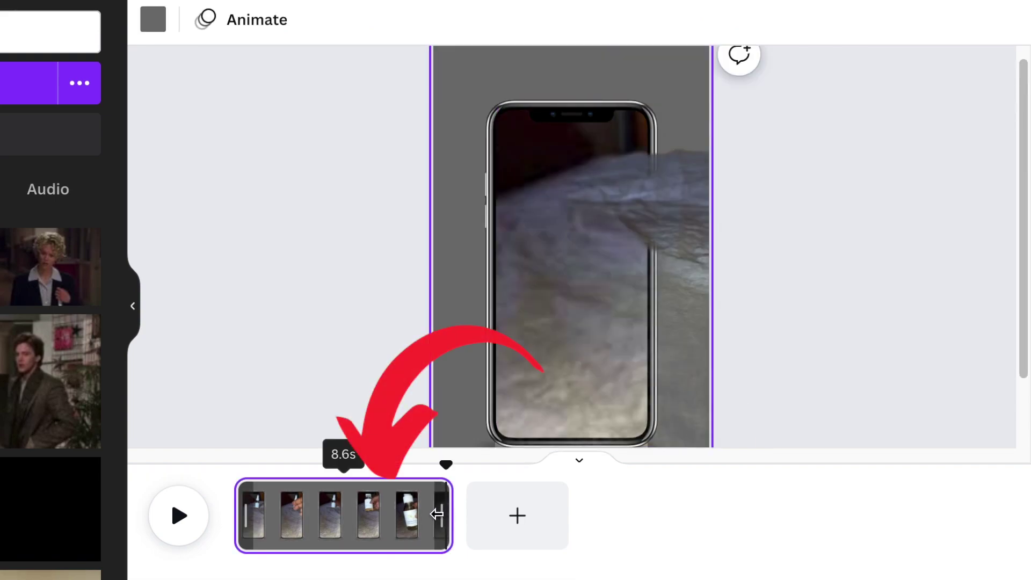
# - Trim the video clip from 7.3 s to 6.7 s and play it back from the start
pyautogui.moveTo(444, 514); pyautogui.dragTo(420, 512)
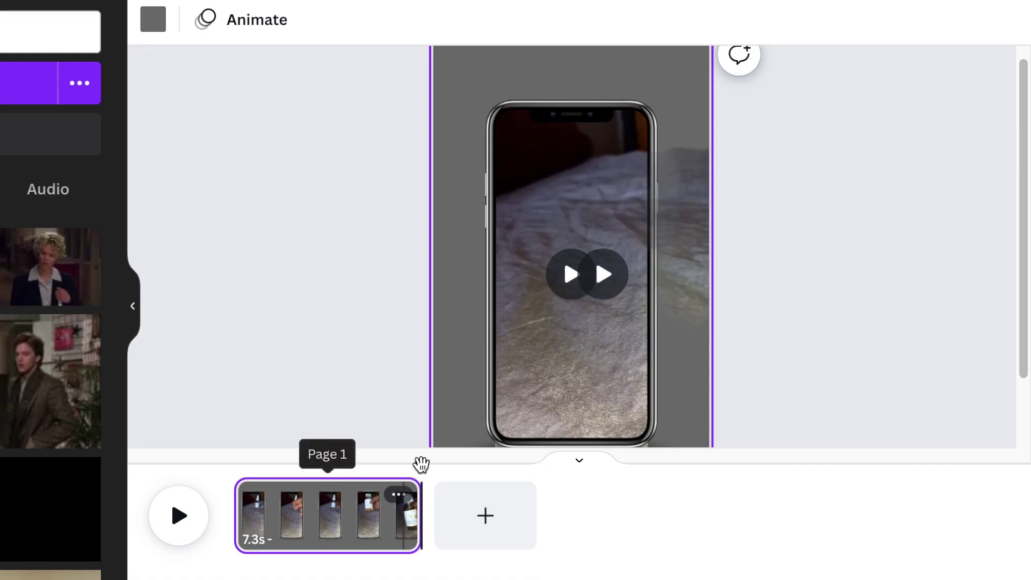
pyautogui.moveTo(365, 467); pyautogui.dragTo(231, 465)
pyautogui.click(172, 516)
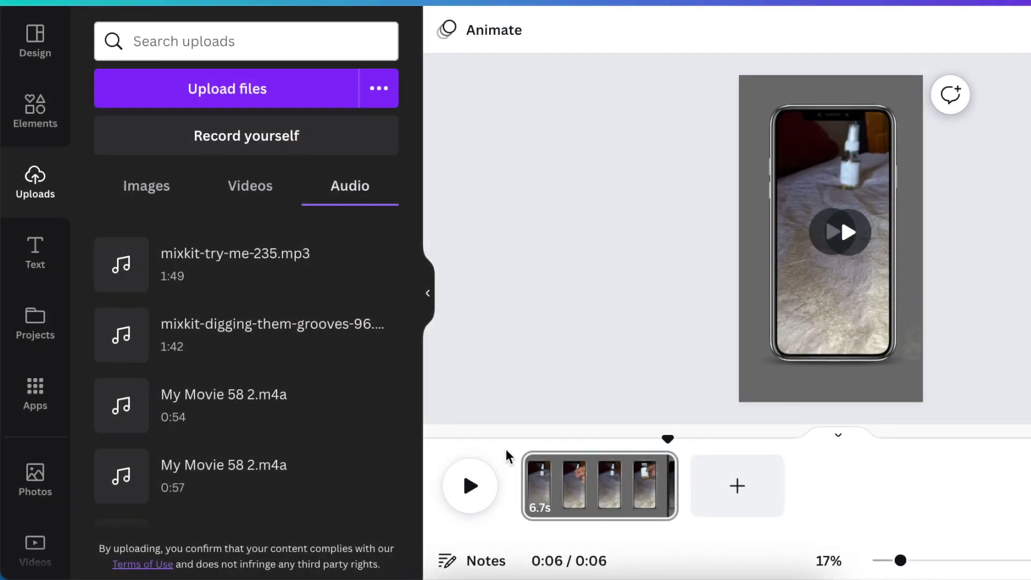
# - Add mixkit-try-me-235.mp3 as background music under the clip and preview it
pyautogui.click(522, 454)
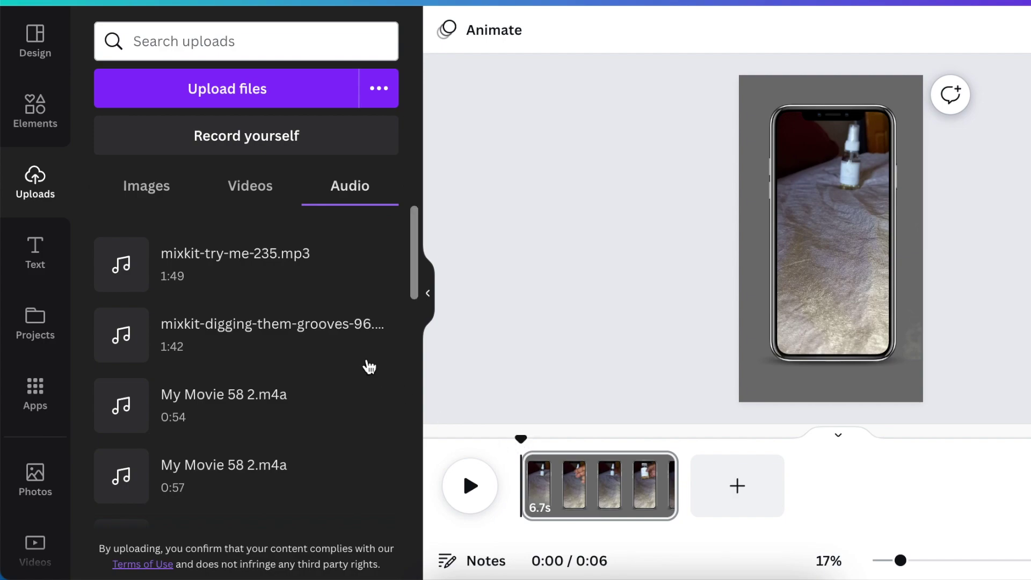
pyautogui.click(304, 265)
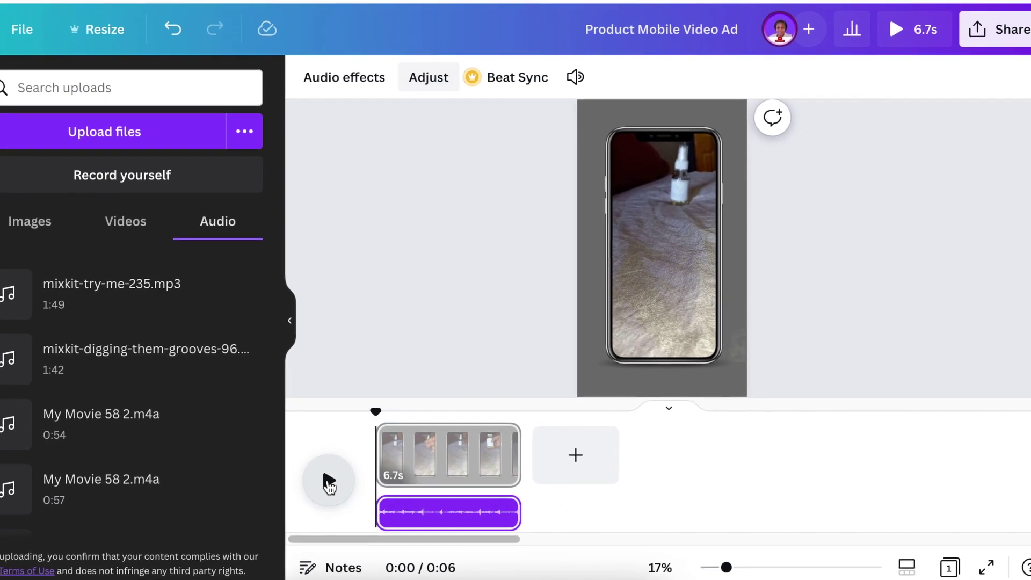
pyautogui.click(329, 481)
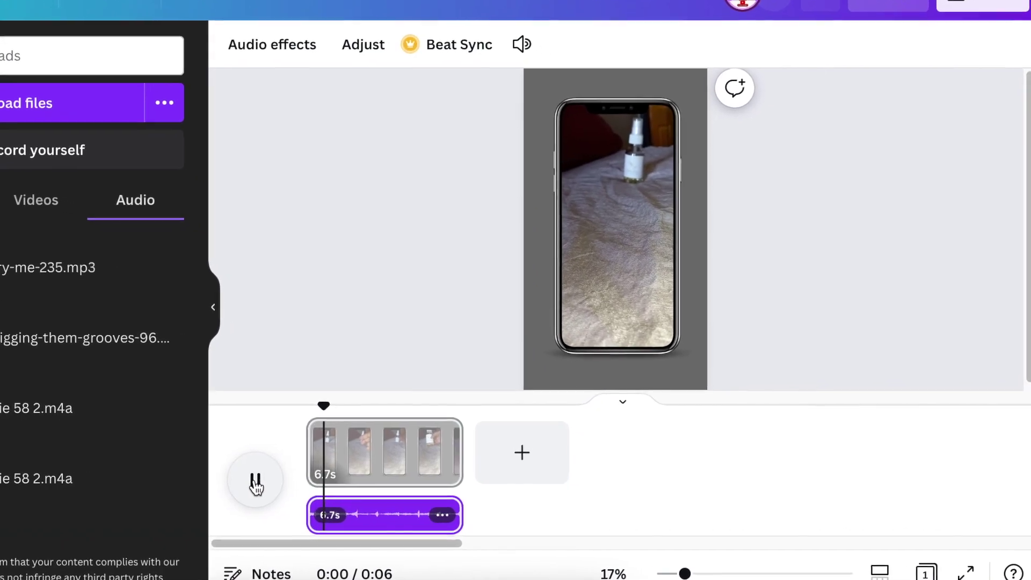
pyautogui.click(257, 483)
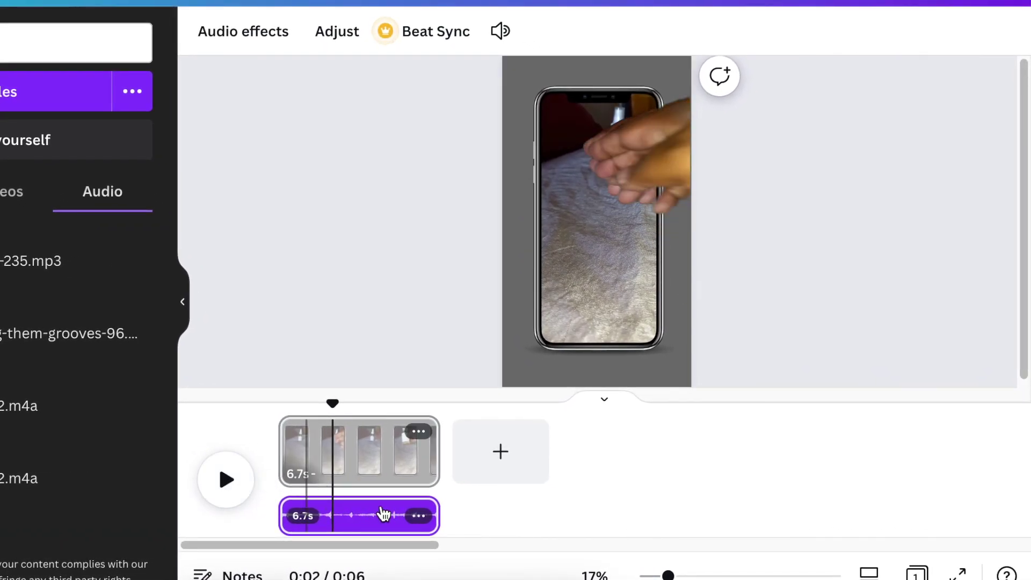
# - Adjust the music track to play a later section of the song, then preview the ad
pyautogui.click(418, 517)
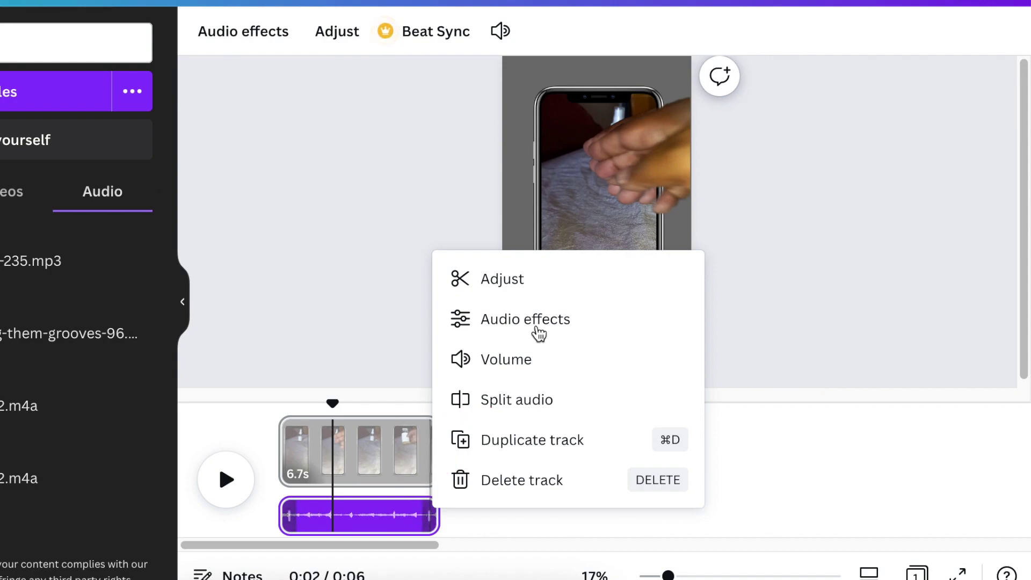
pyautogui.click(550, 285)
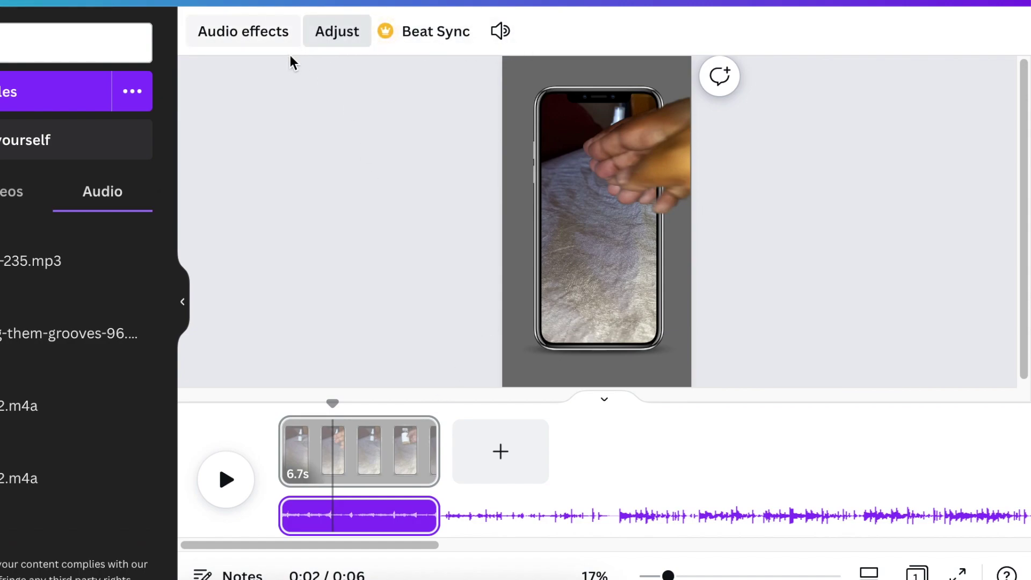
pyautogui.moveTo(525, 529); pyautogui.dragTo(132, 499)
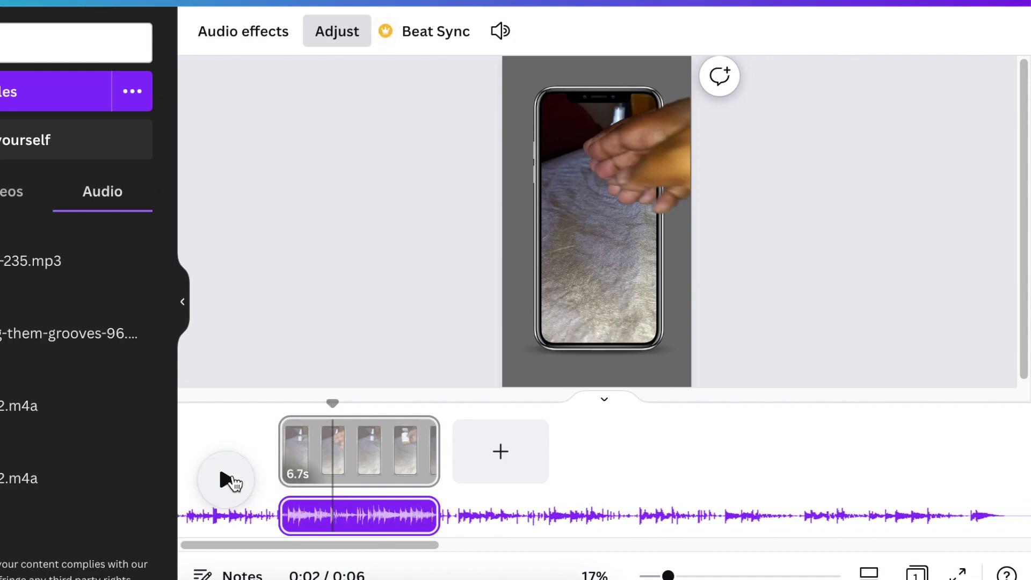
pyautogui.click(227, 480)
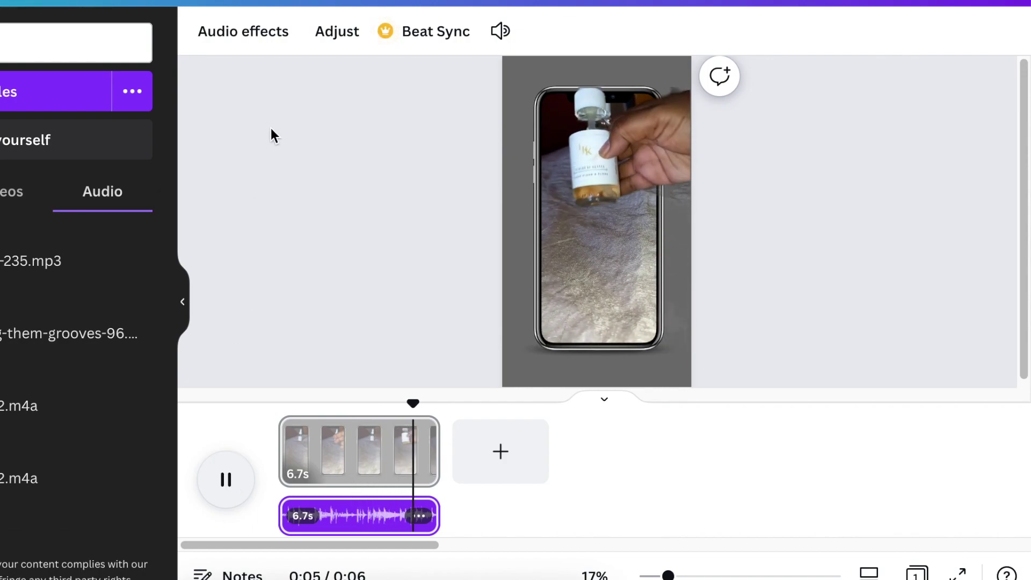
# - Lengthen the music fade-out to 0.2 s, preview it, and leave the volume unchanged
pyautogui.click(242, 33)
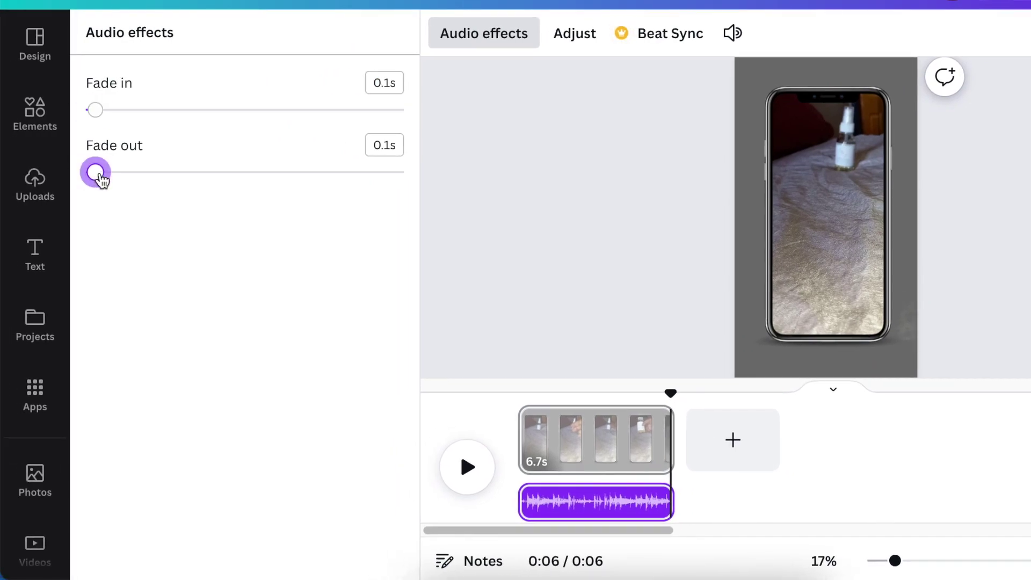
pyautogui.moveTo(100, 175); pyautogui.dragTo(107, 175)
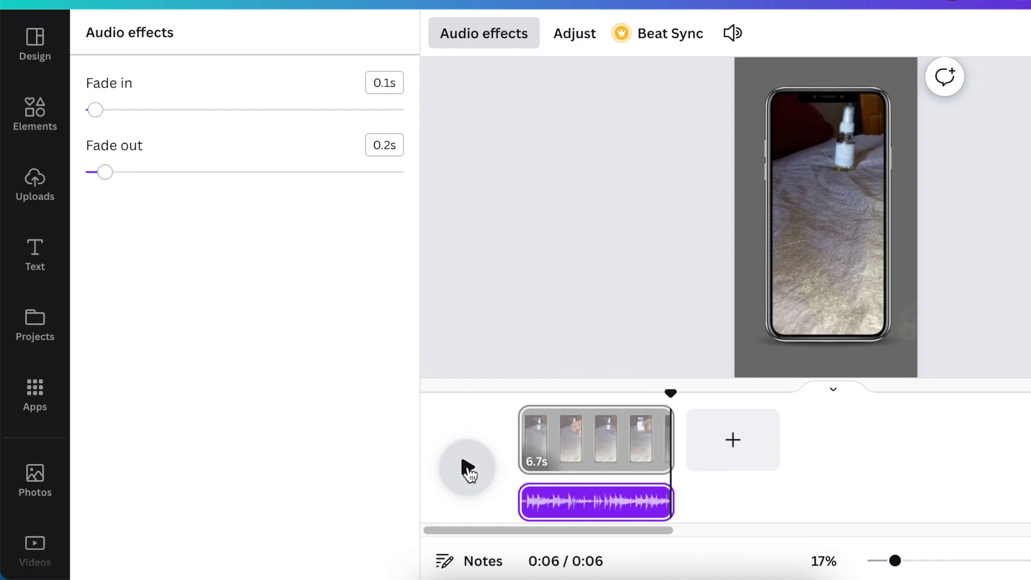
pyautogui.click(468, 467)
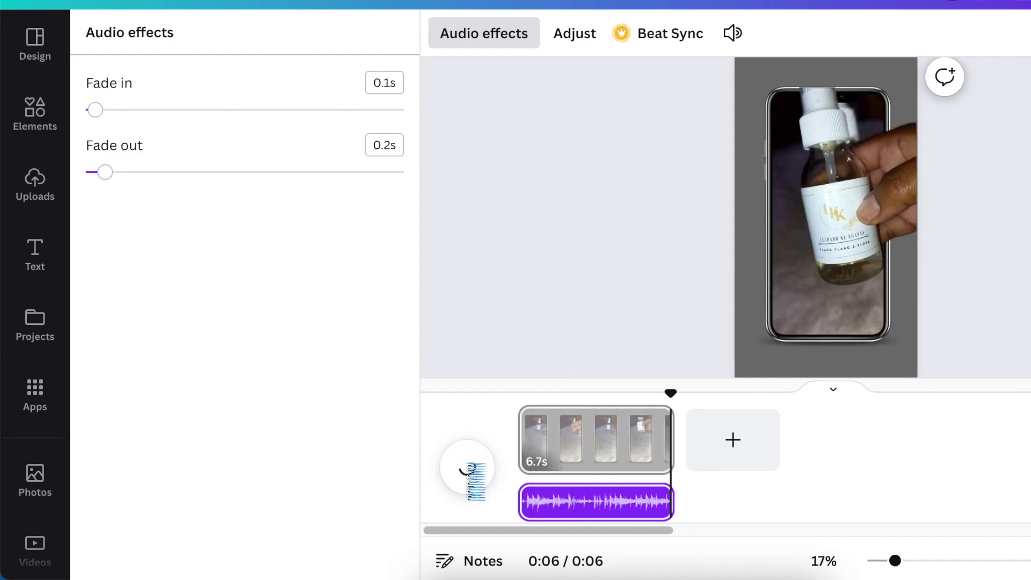
pyautogui.click(468, 468)
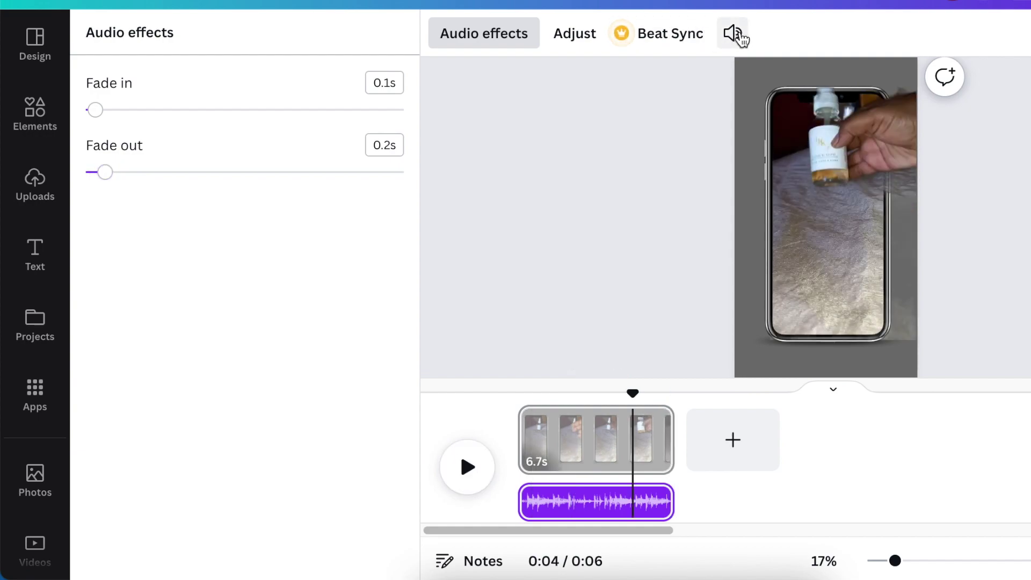
pyautogui.click(733, 33)
pyautogui.click(589, 242)
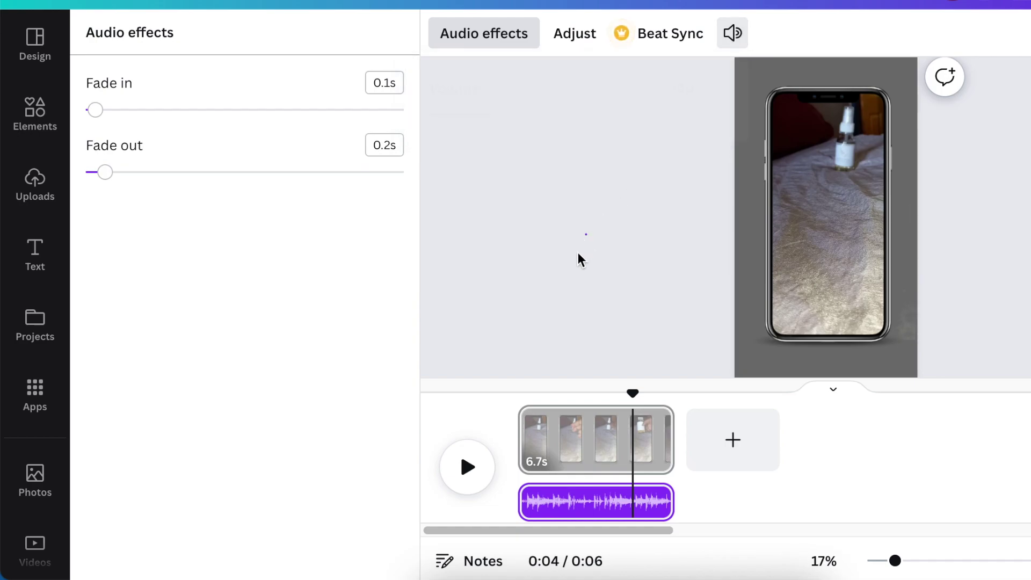
pyautogui.click(578, 260)
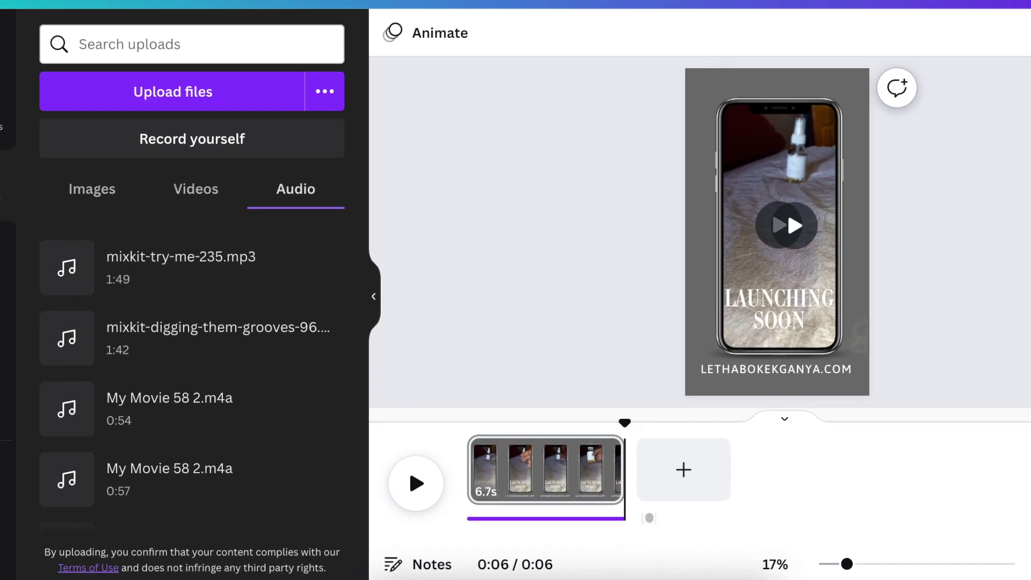
# - Open the download settings for the finished ad as an MP4 Video at 1080p
pyautogui.click(1026, 4)
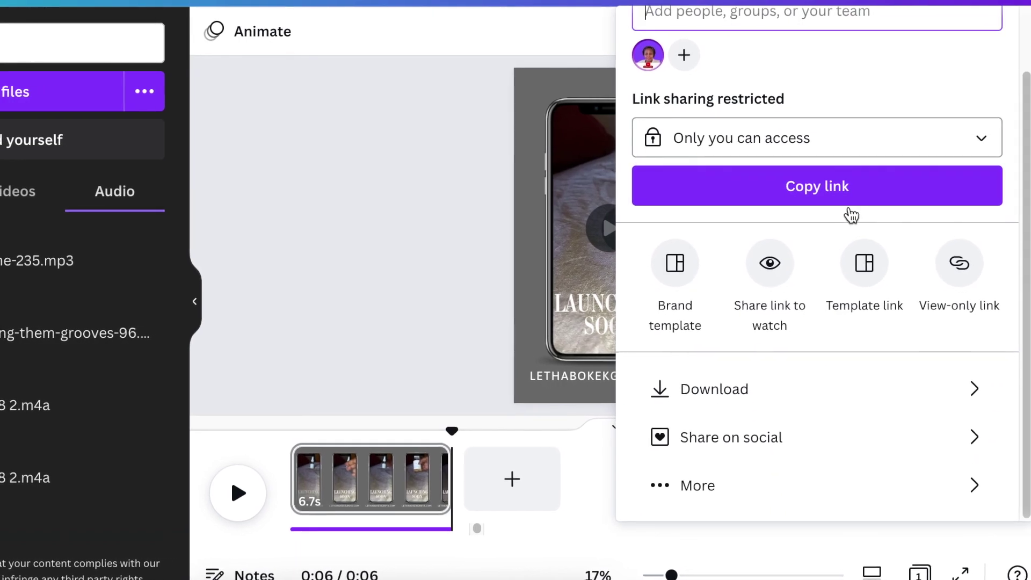
pyautogui.click(776, 462)
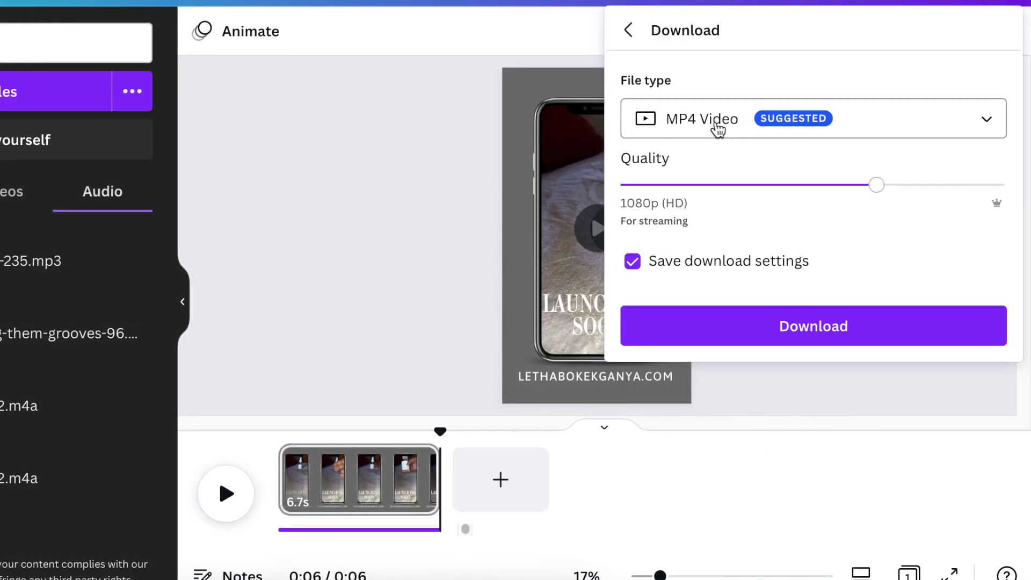